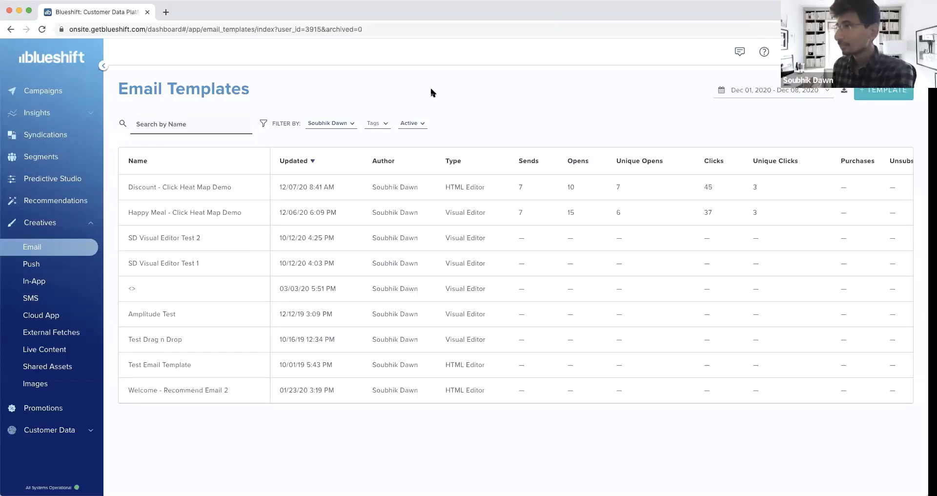
# Open the "Happy Meal - Click Heat Map Demo" email template and review its properties, from the name and version to the campaigns using it.
pyautogui.click(203, 213)
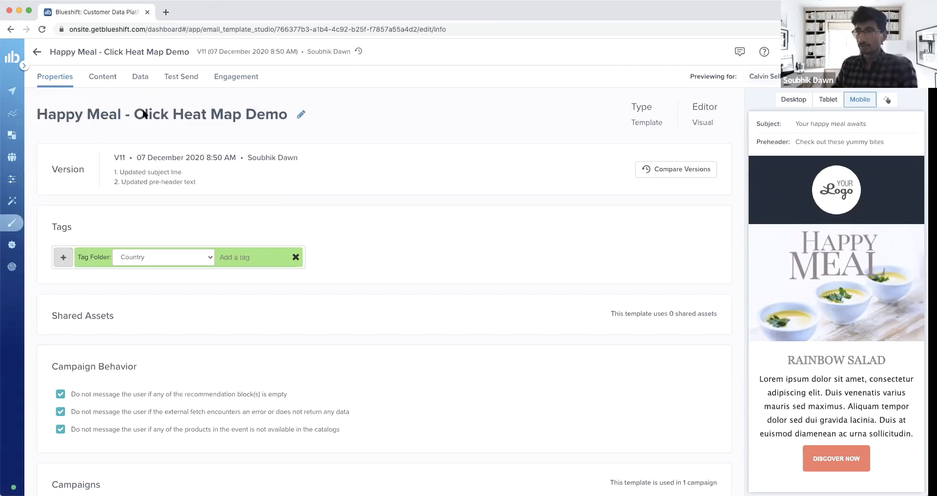
pyautogui.click(301, 115)
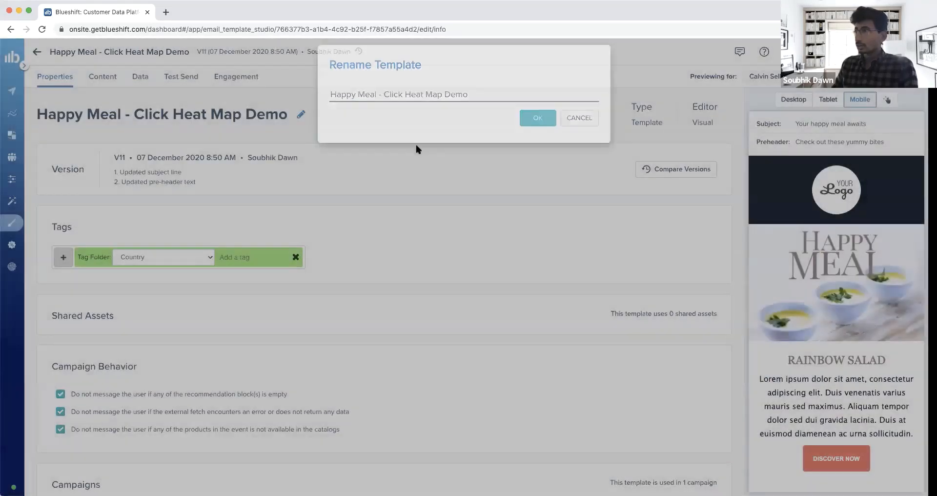
pyautogui.click(415, 147)
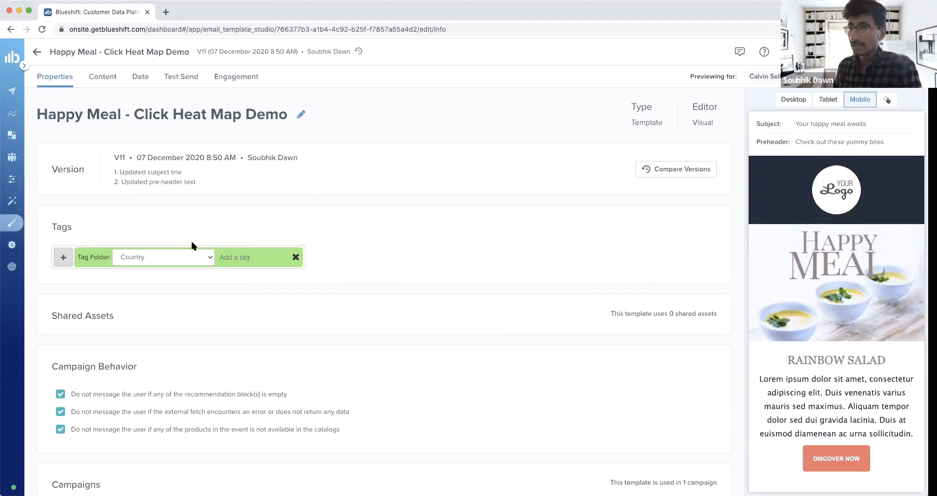
pyautogui.scroll(-2, 95, 317)
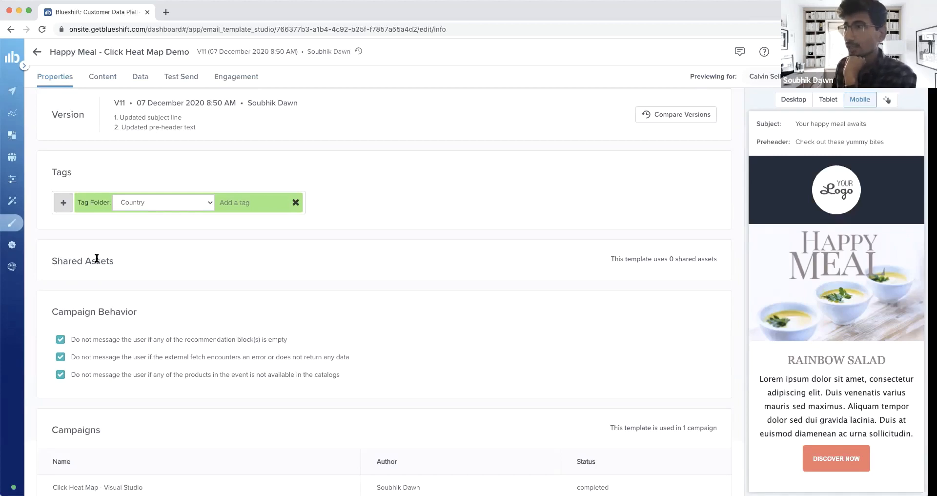
pyautogui.scroll(-1, 97, 258)
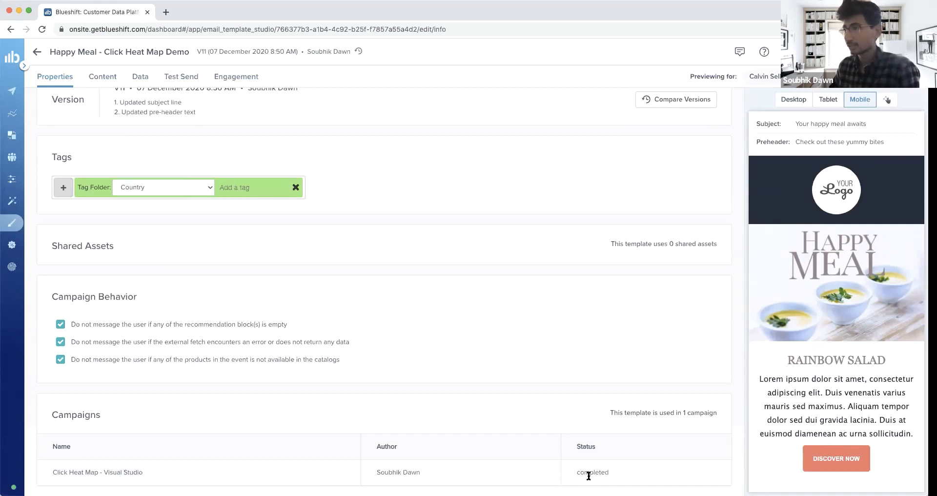
pyautogui.scroll(3, 537, 353)
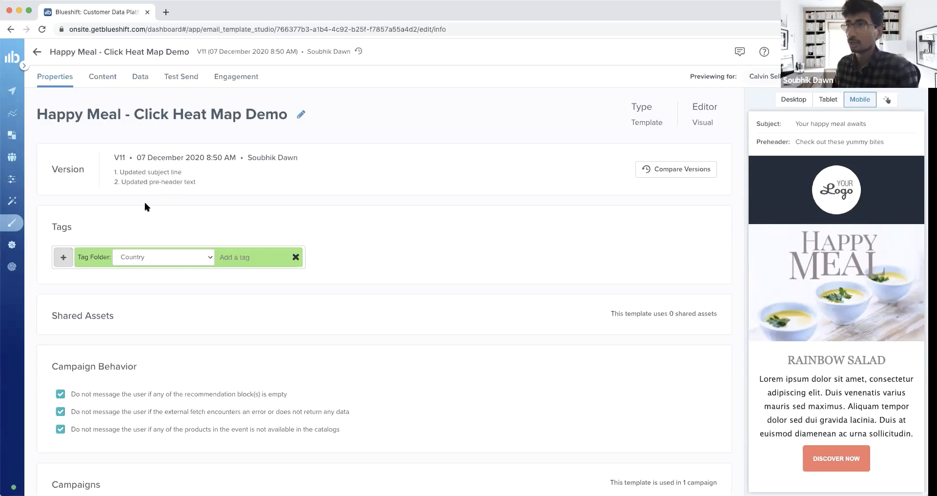
# In the template's content, personalize the subject line by inserting "{{user.firstname}}," before "Your happy meal awaits".
pyautogui.click(103, 78)
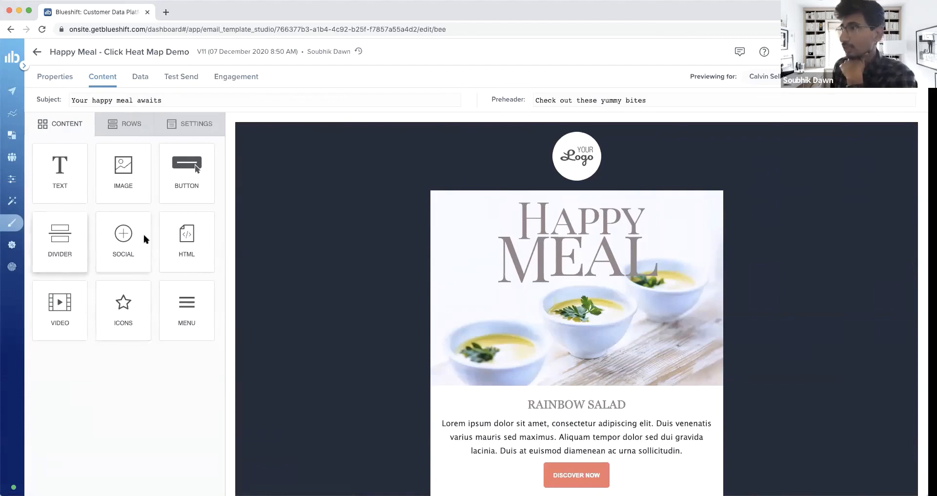
pyautogui.scroll(-5, 487, 359)
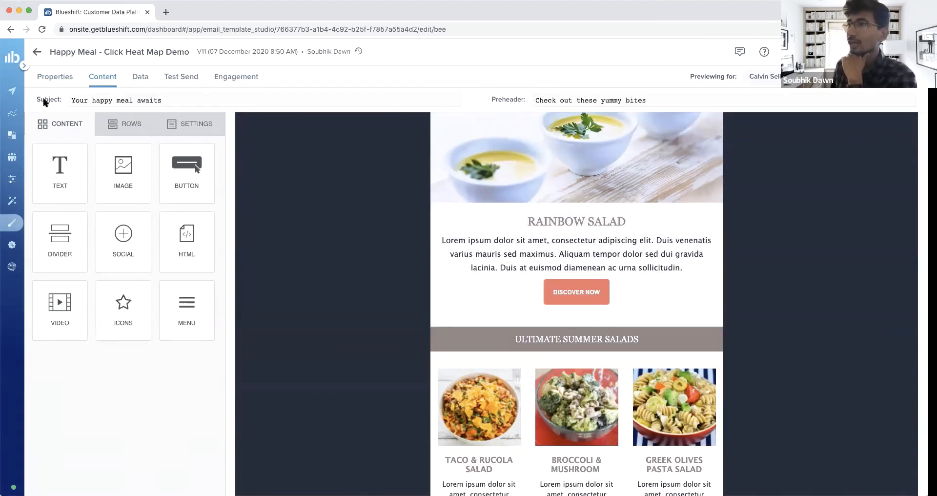
pyautogui.click(190, 100)
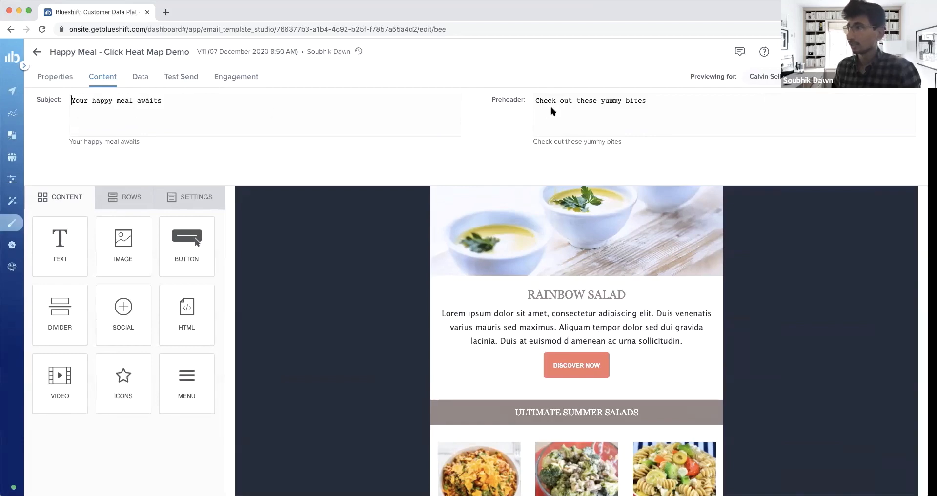
pyautogui.click(71, 98)
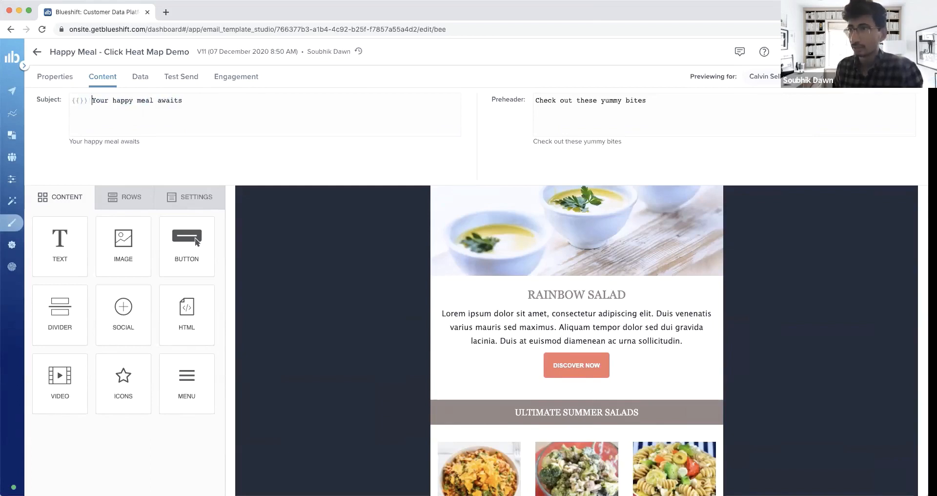
pyautogui.click(86, 99)
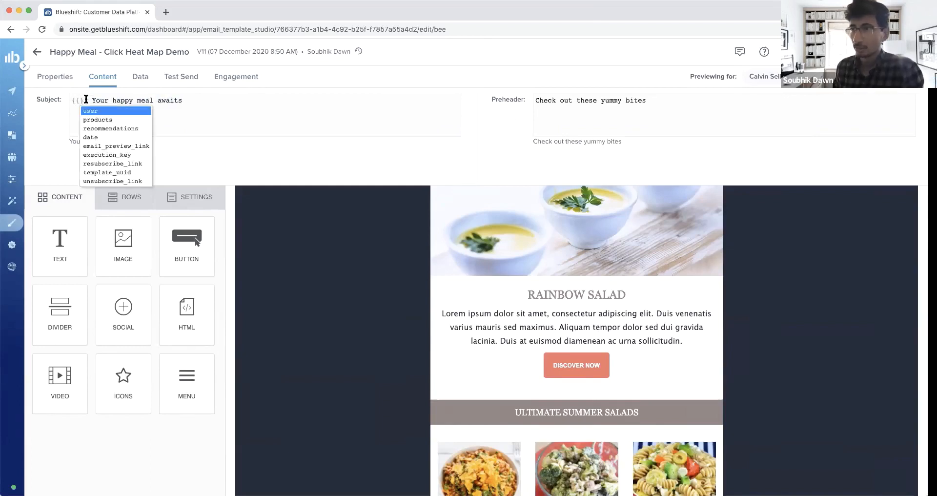
pyautogui.click(95, 112)
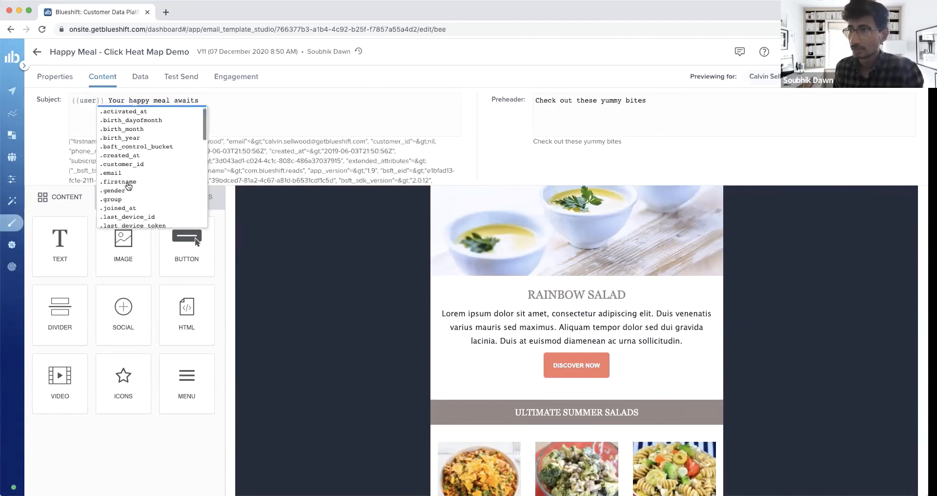
pyautogui.click(128, 190)
pyautogui.click(144, 102)
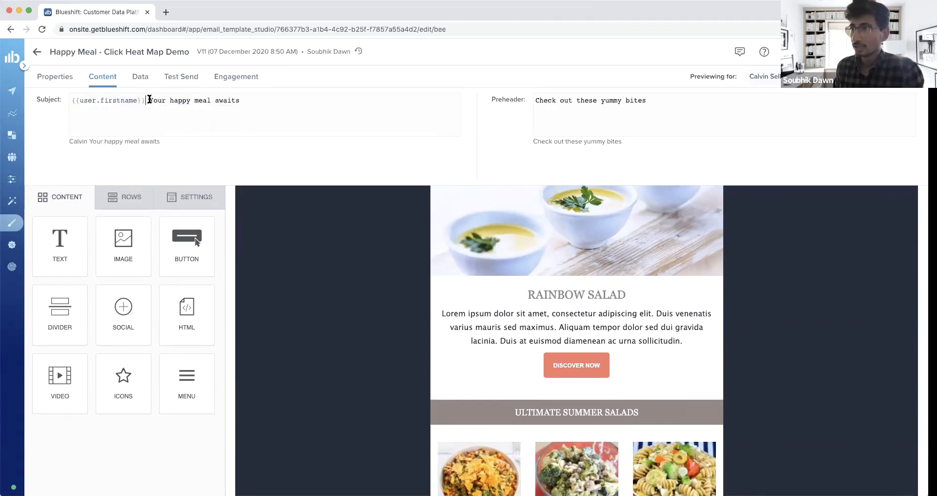
pyautogui.write(',')
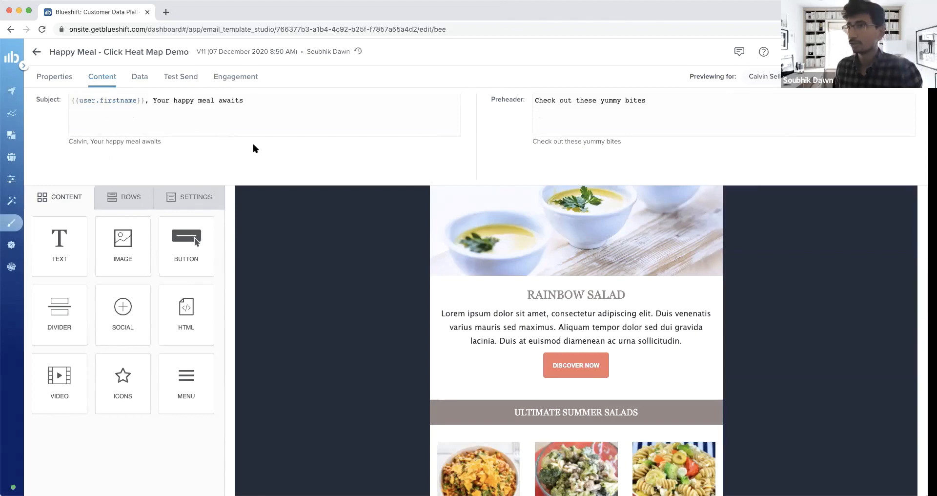
# Personalize the preheader by inserting "{{user.lastname}}," before "Check out these yummy bites".
pyautogui.click(534, 101)
pyautogui.write('{{}}')
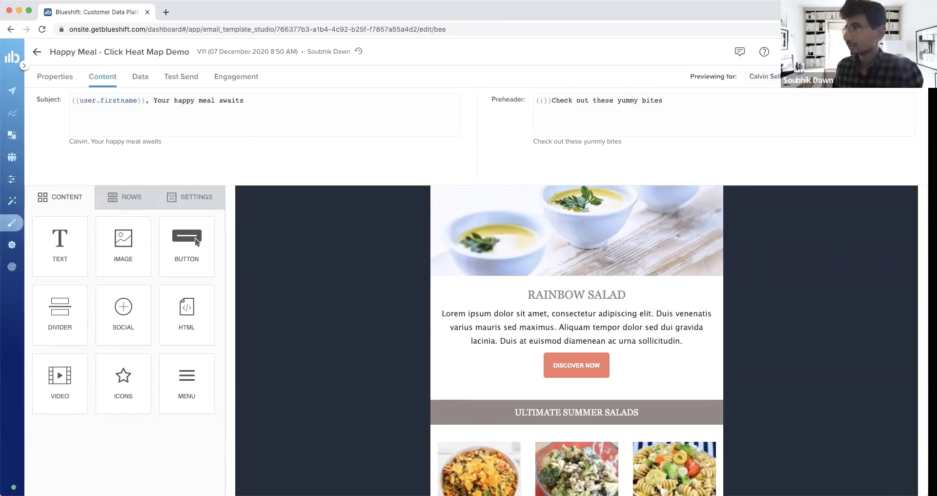
pyautogui.write(',')
pyautogui.press('Left')
pyautogui.press('Left')
pyautogui.press('Left')
pyautogui.press('Left')
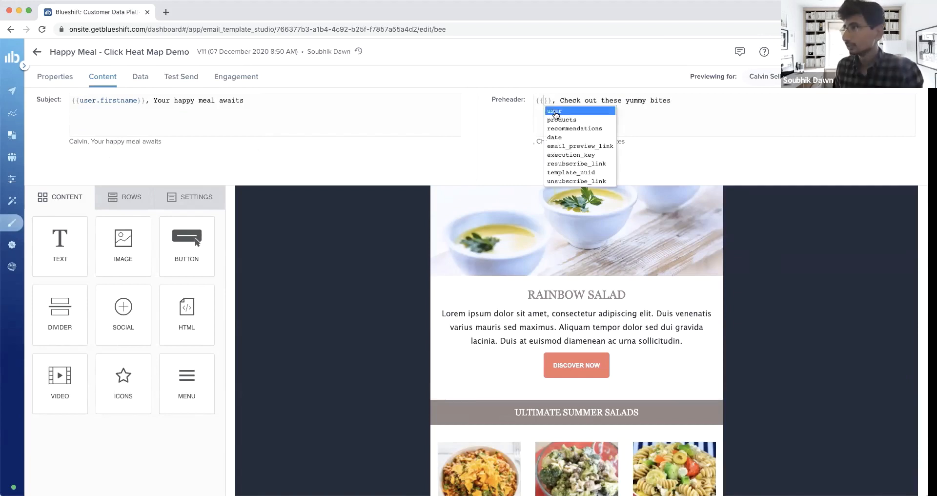
pyautogui.click(556, 111)
pyautogui.scroll(-5, 596, 204)
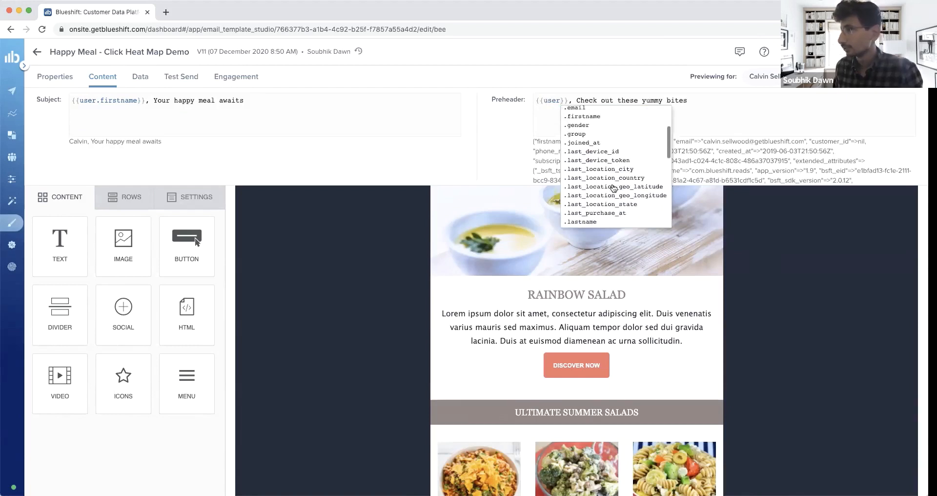
pyautogui.click(597, 204)
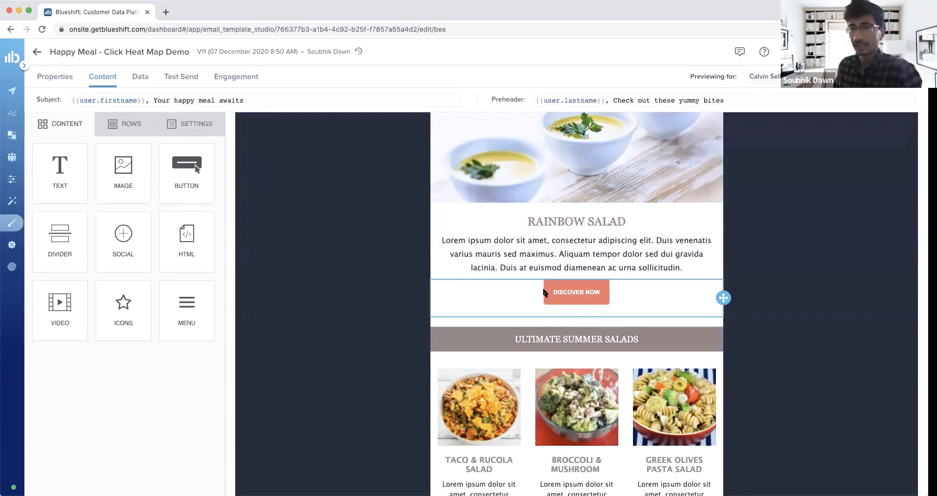
# Browse the merge tags available for the Taco & Rucola Salad description text without inserting one.
pyautogui.scroll(-5, 505, 272)
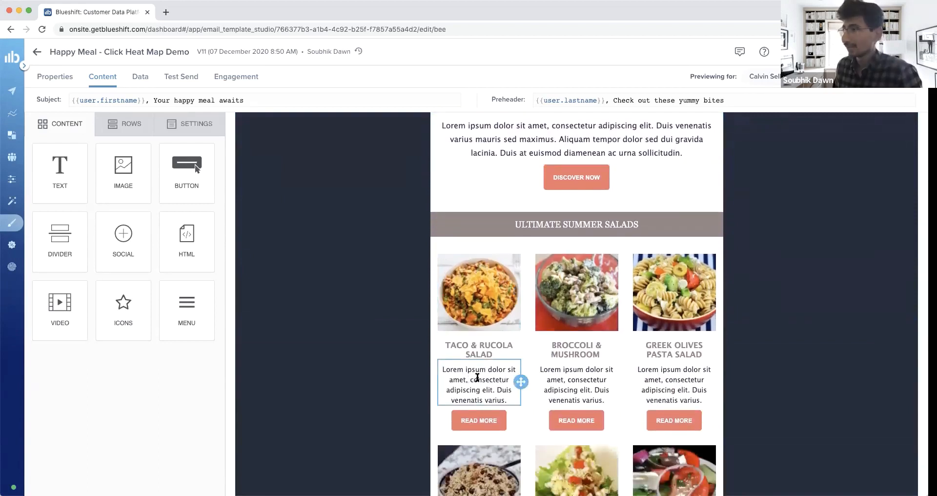
pyautogui.click(508, 400)
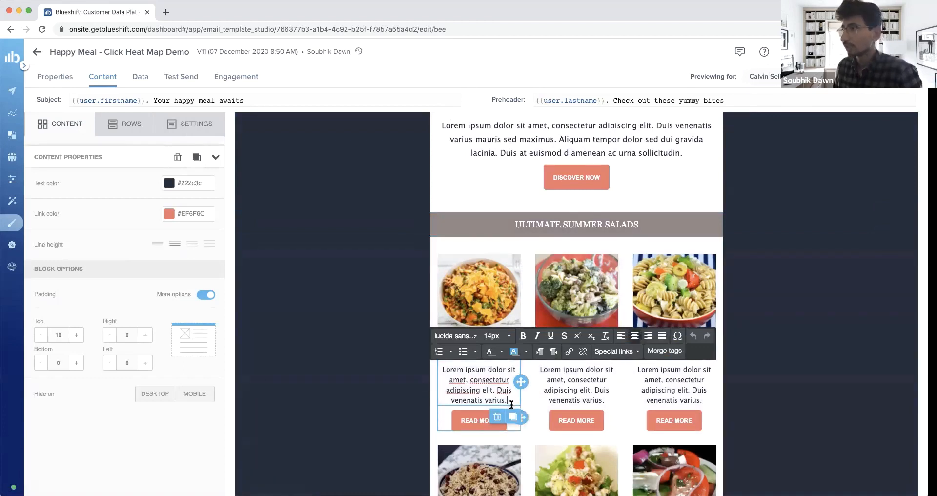
pyautogui.click(667, 351)
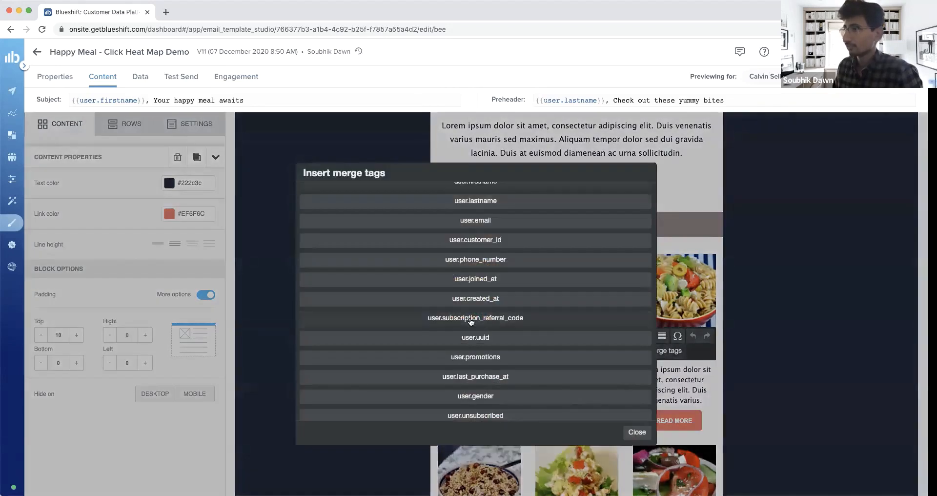
pyautogui.scroll(-5, 474, 238)
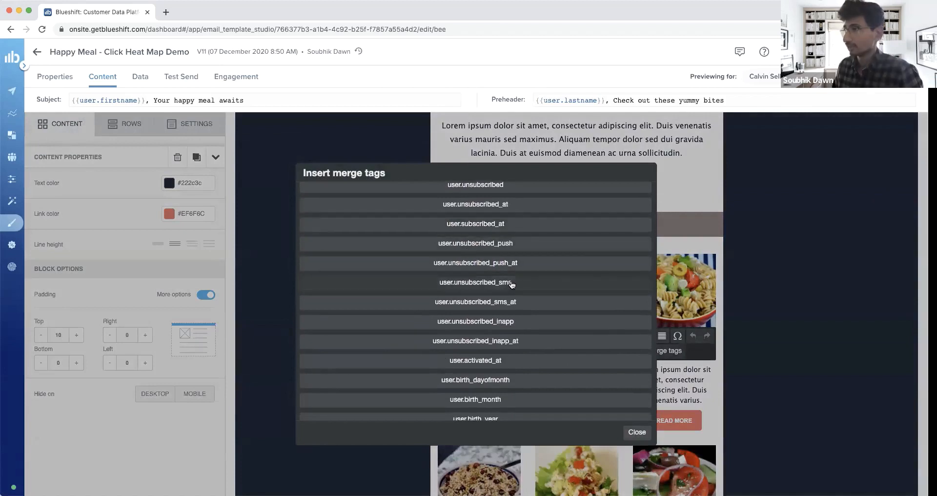
pyautogui.click(637, 432)
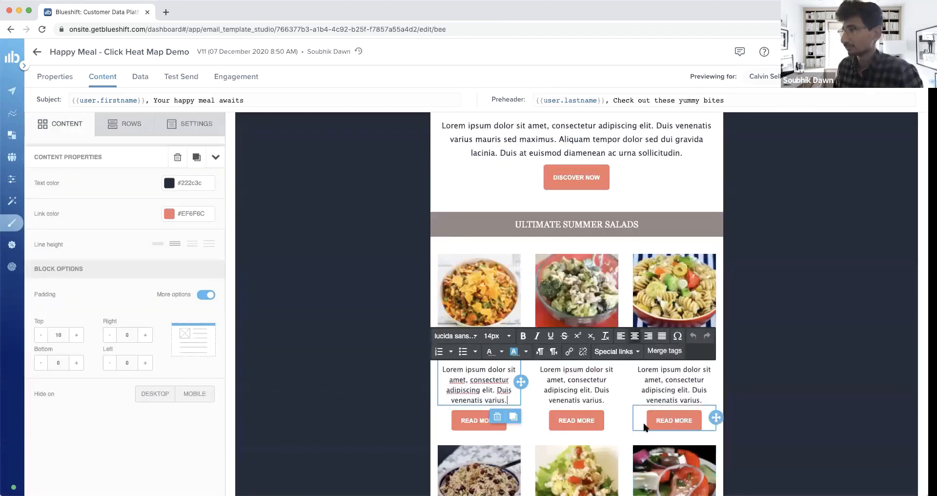
# Examine the salad grid's row properties and the email layout from the header image to the cookbook banner.
pyautogui.click(747, 381)
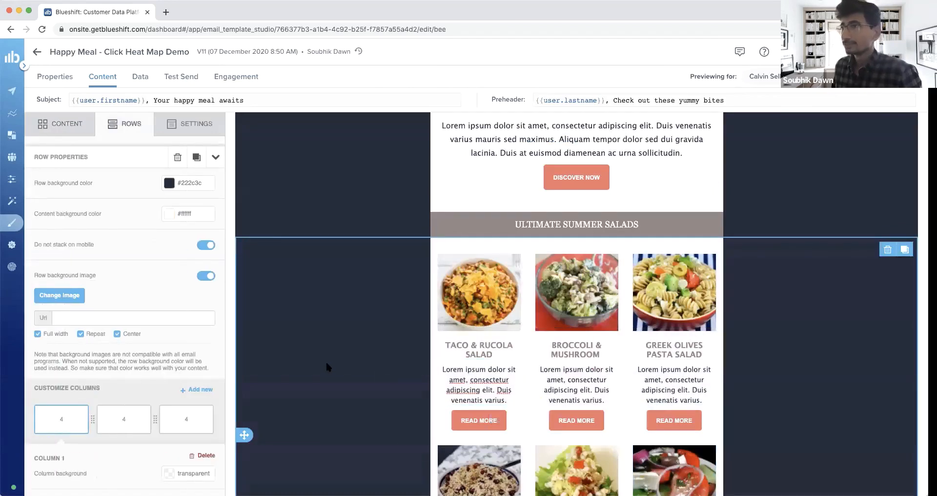
pyautogui.scroll(-5, 327, 363)
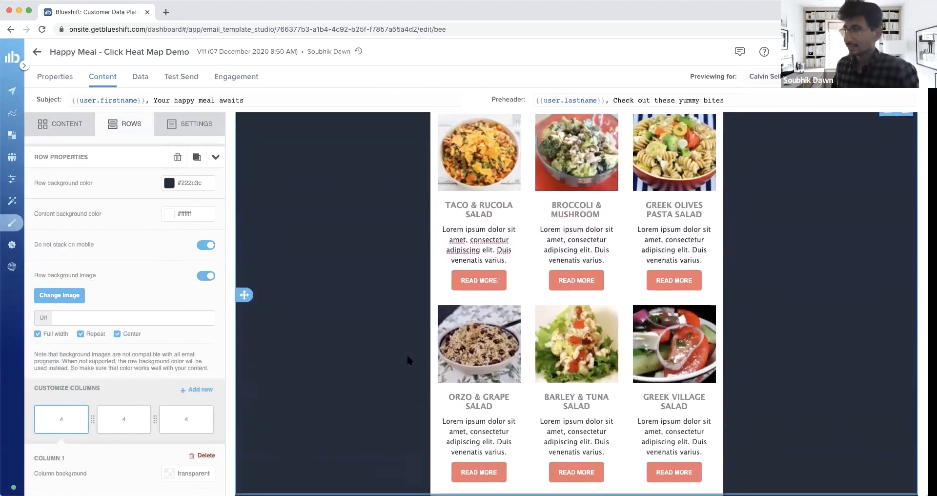
pyautogui.scroll(-4, 408, 360)
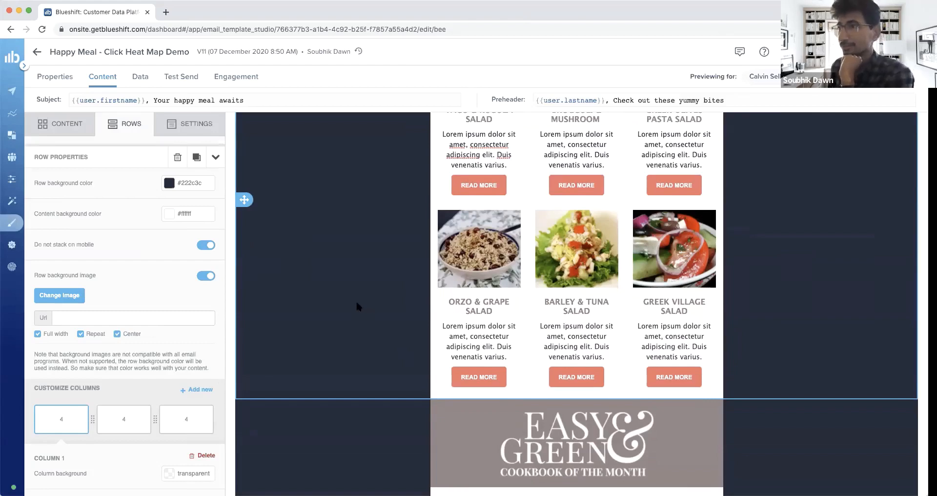
pyautogui.scroll(15, 357, 300)
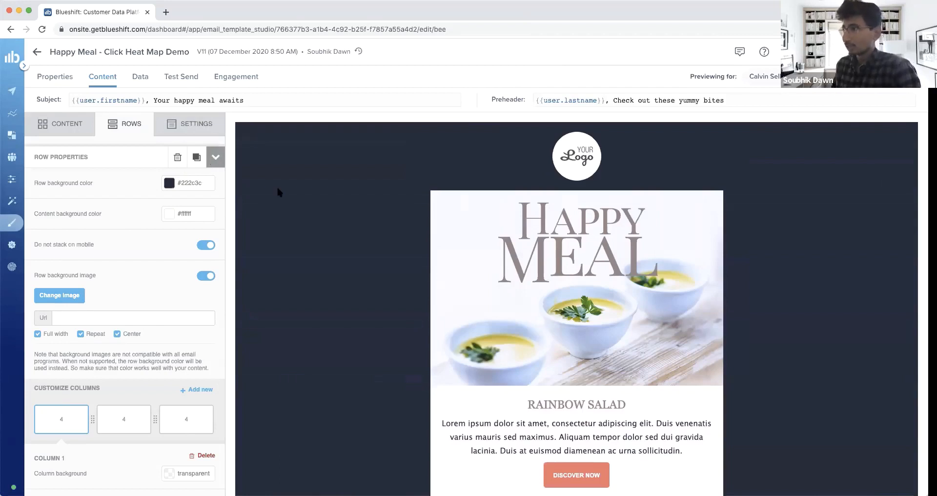
pyautogui.scroll(-5, 493, 315)
pyautogui.scroll(-2, 480, 329)
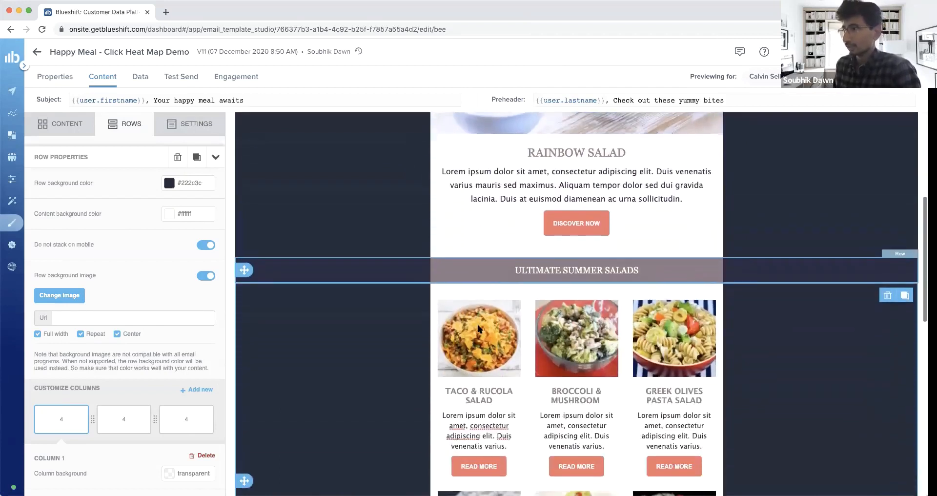
pyautogui.scroll(-1, 479, 328)
pyautogui.scroll(-1, 480, 328)
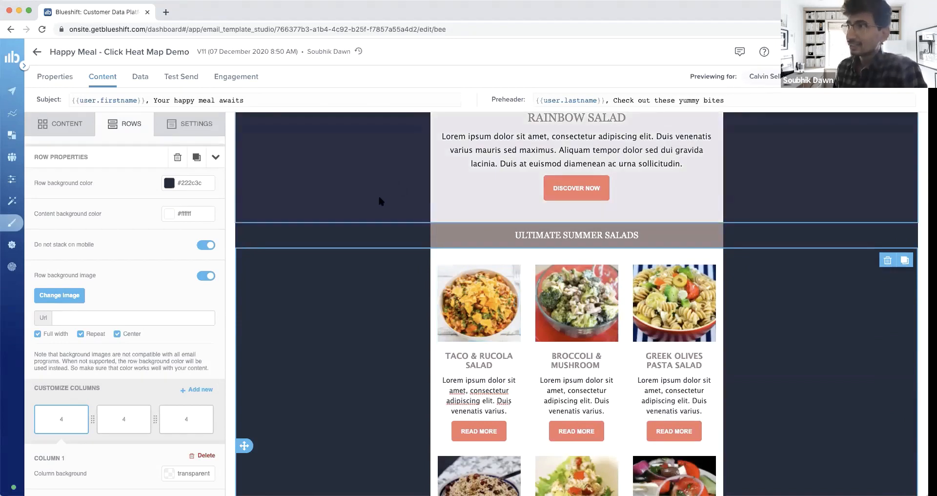
# In the template's data configuration, search the recommendation schemes for "abandoned browse" without choosing a different scheme.
pyautogui.click(141, 81)
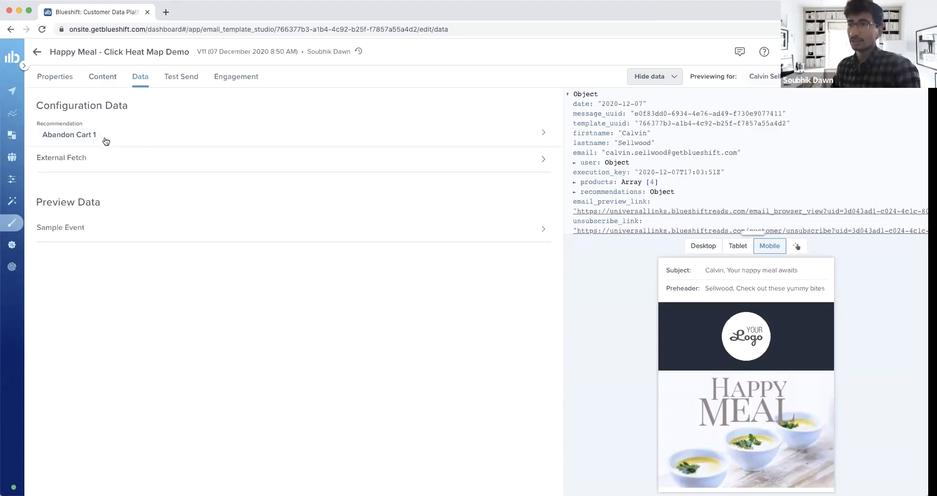
pyautogui.click(134, 137)
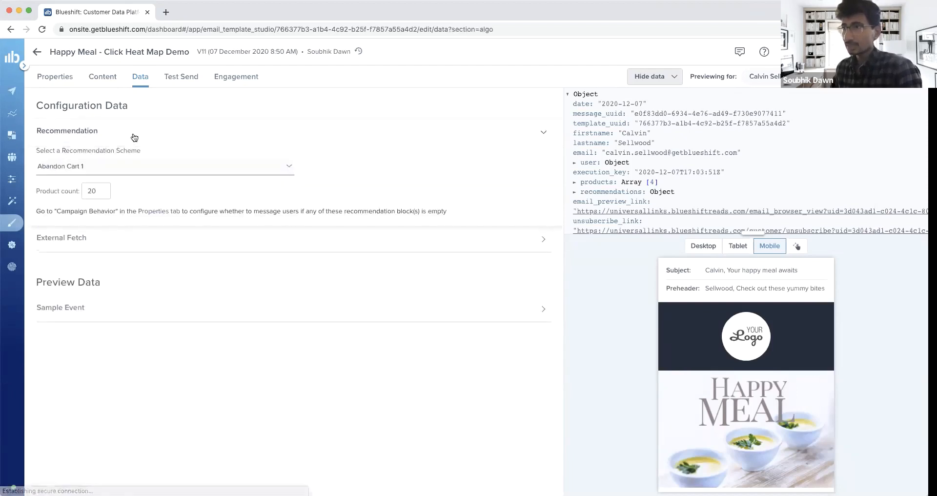
pyautogui.click(143, 171)
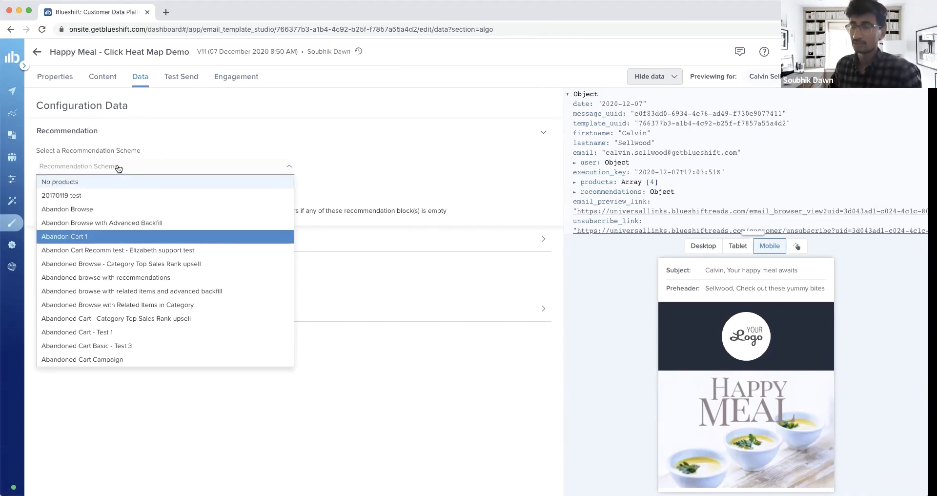
pyautogui.write('ab')
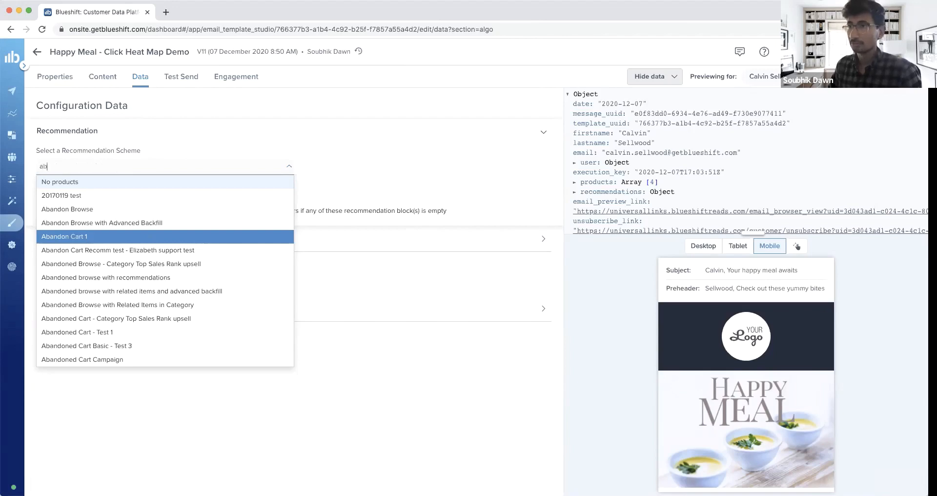
pyautogui.write('andoned')
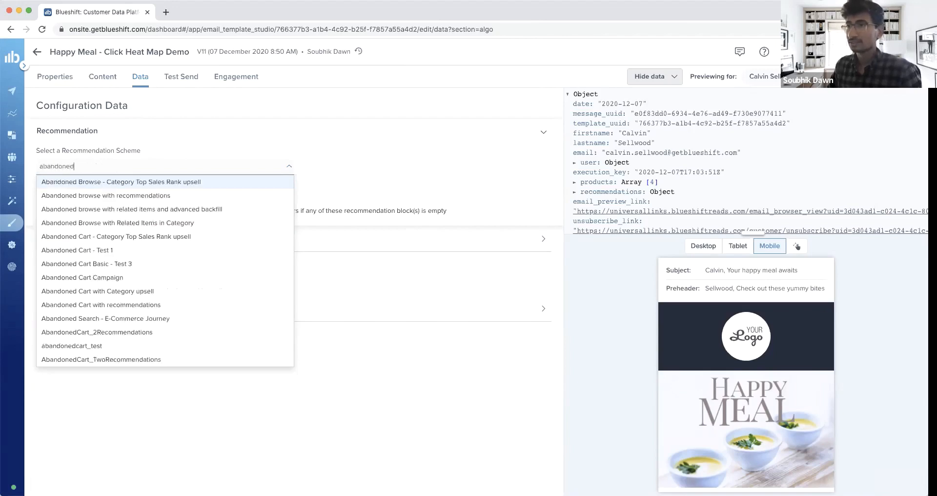
pyautogui.write(' browse')
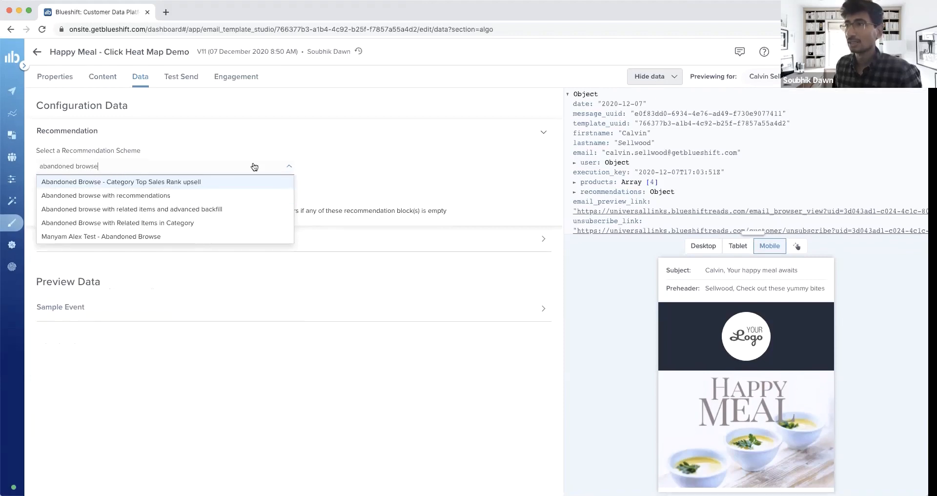
pyautogui.click(344, 149)
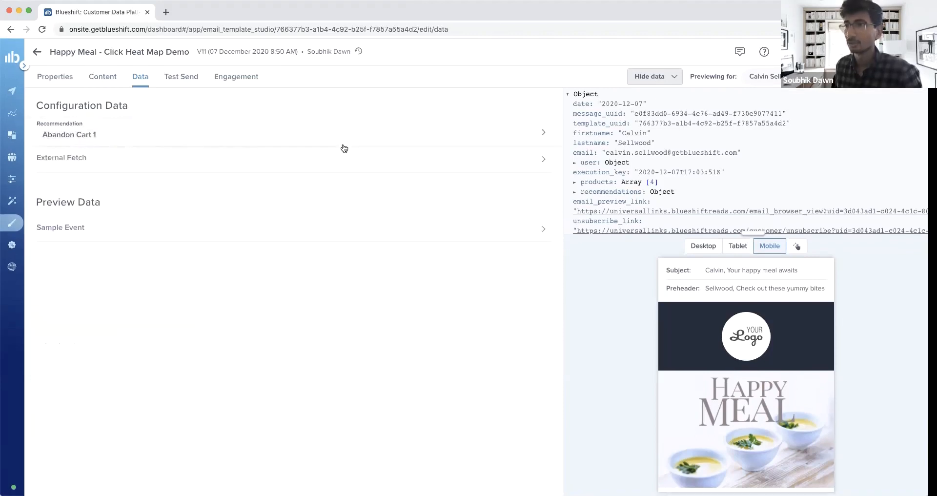
# View the external fetch settings and load the Wishlisted event as the sample event for the preview data.
pyautogui.click(247, 166)
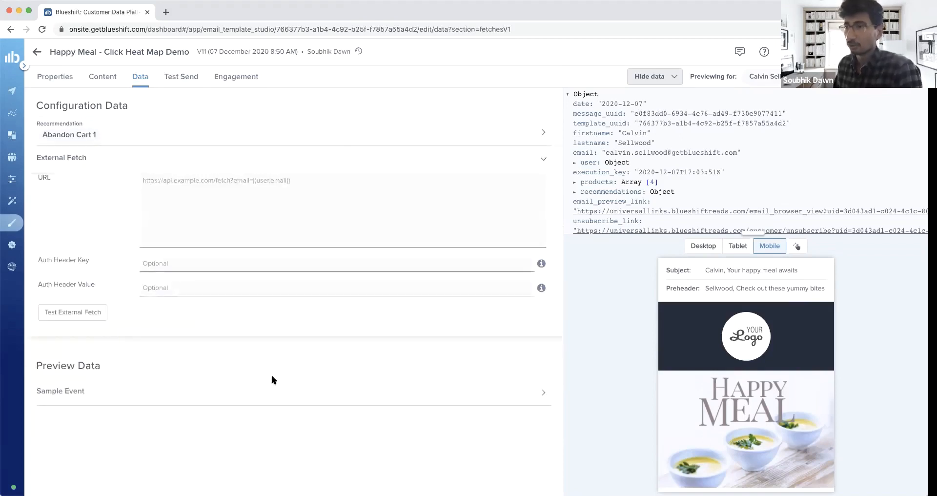
pyautogui.click(210, 395)
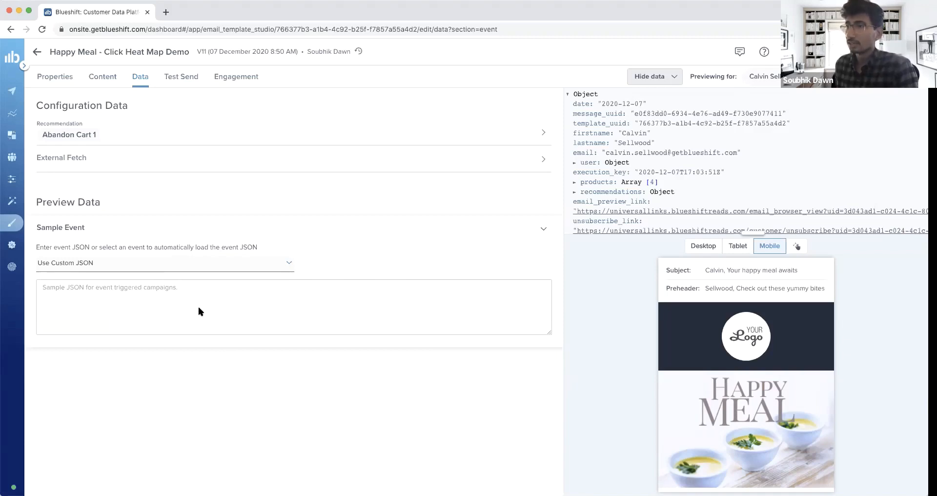
pyautogui.click(232, 268)
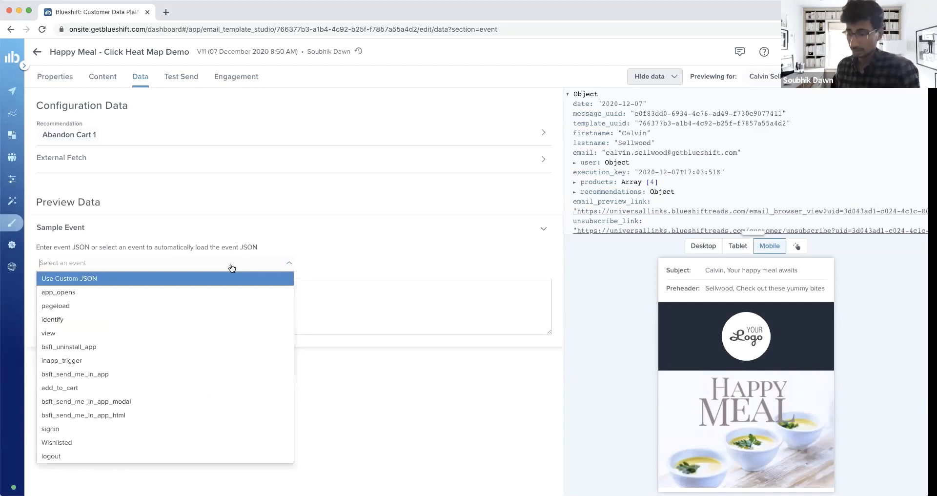
pyautogui.write('wish')
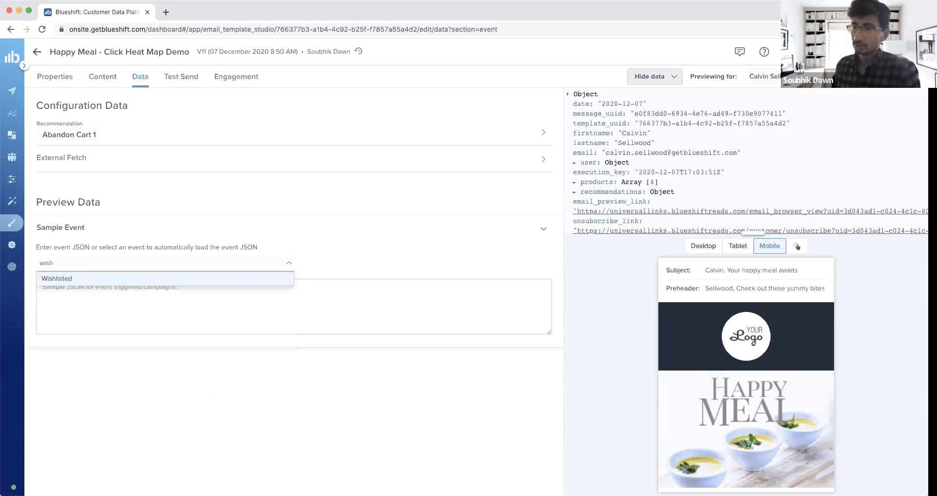
pyautogui.click(191, 282)
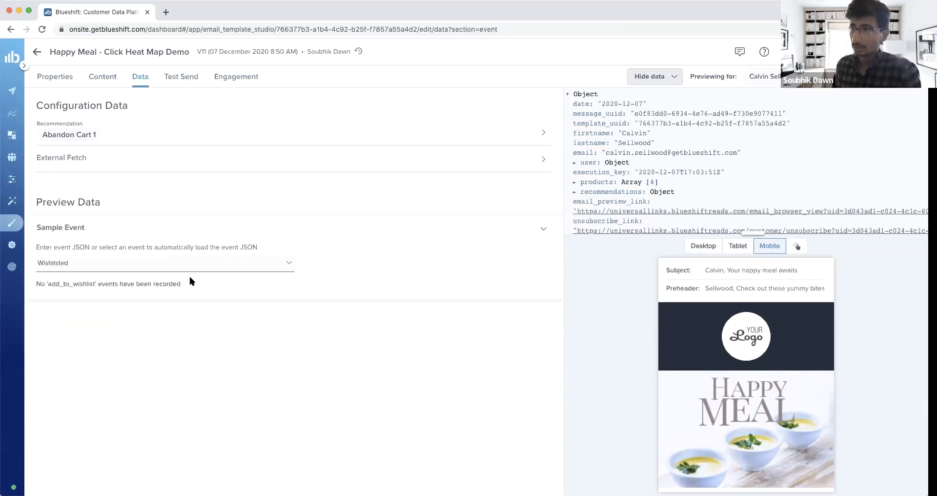
pyautogui.scroll(-2, 242, 324)
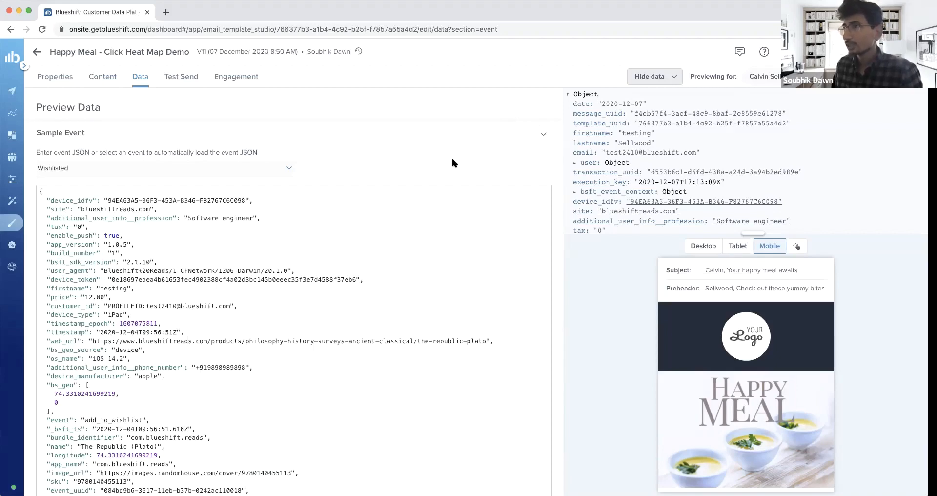
pyautogui.click(544, 134)
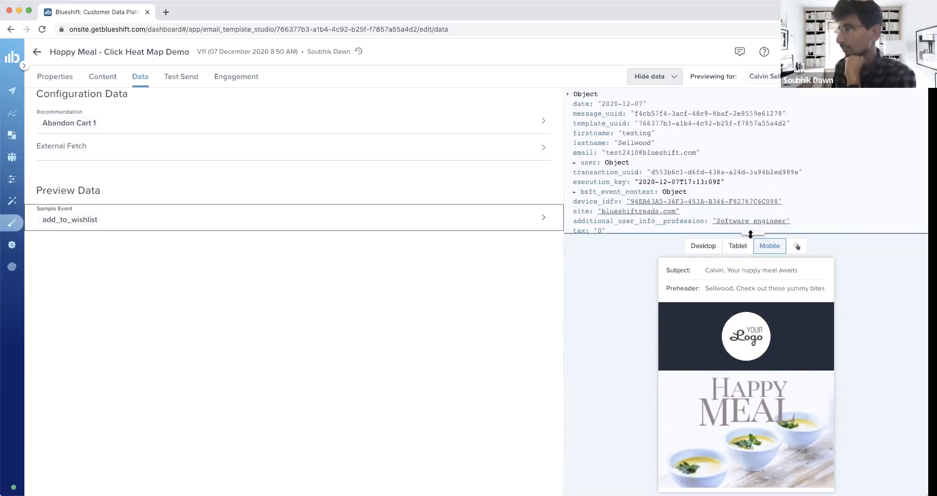
# Enlarge the preview's data view and examine its event attributes and the product_uuids under recommendations, block1.
pyautogui.moveTo(748, 234); pyautogui.dragTo(748, 383)
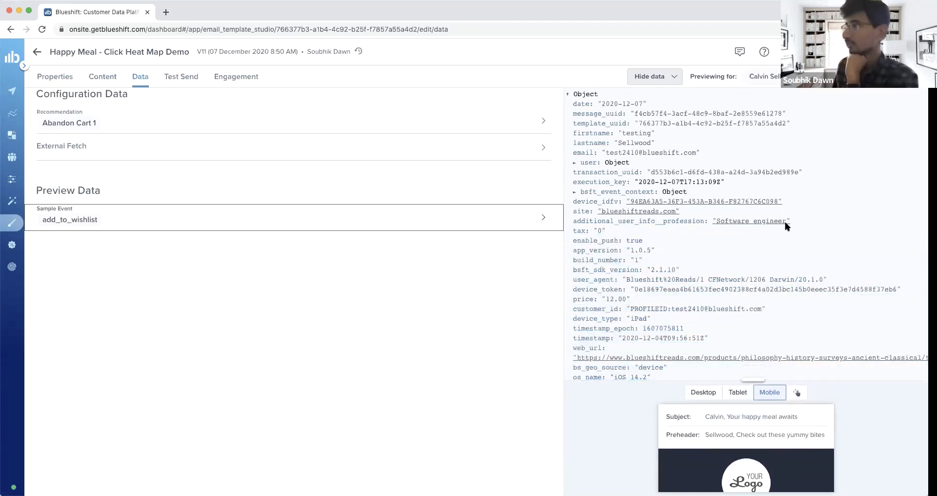
pyautogui.scroll(-10, 595, 174)
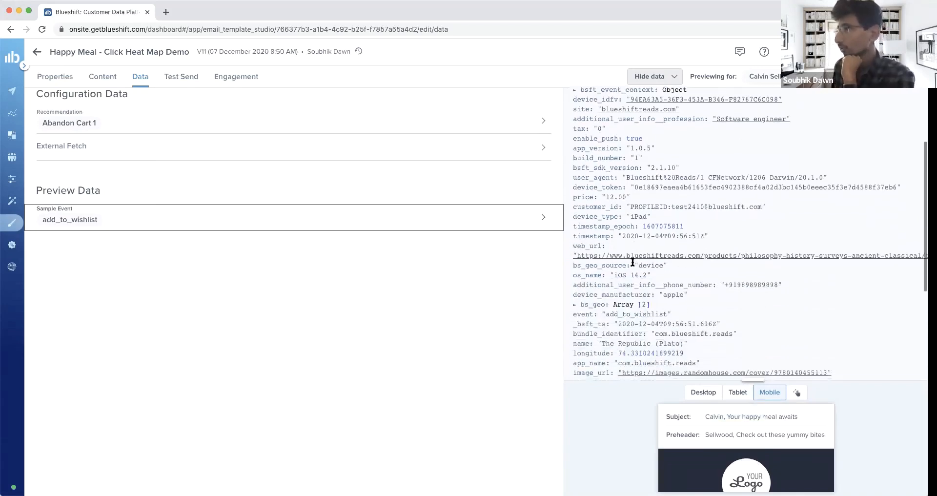
pyautogui.scroll(-2, 634, 264)
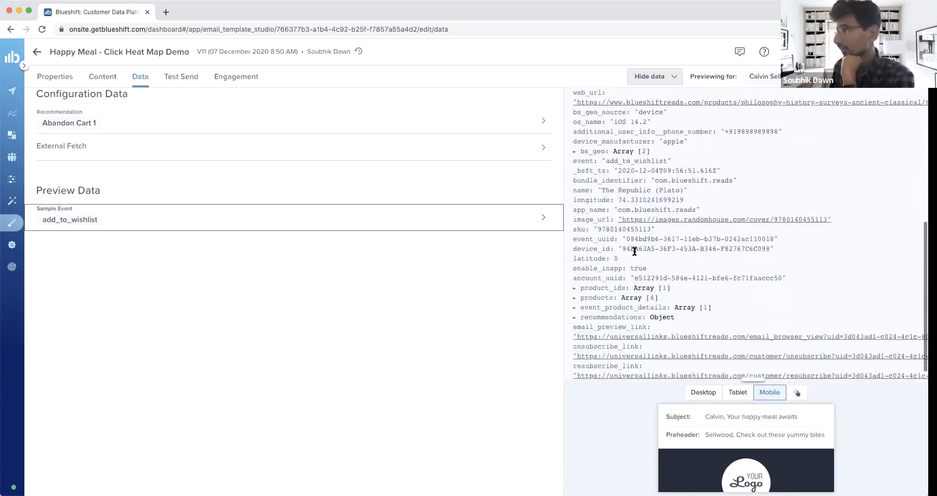
pyautogui.click(575, 317)
pyautogui.click(581, 328)
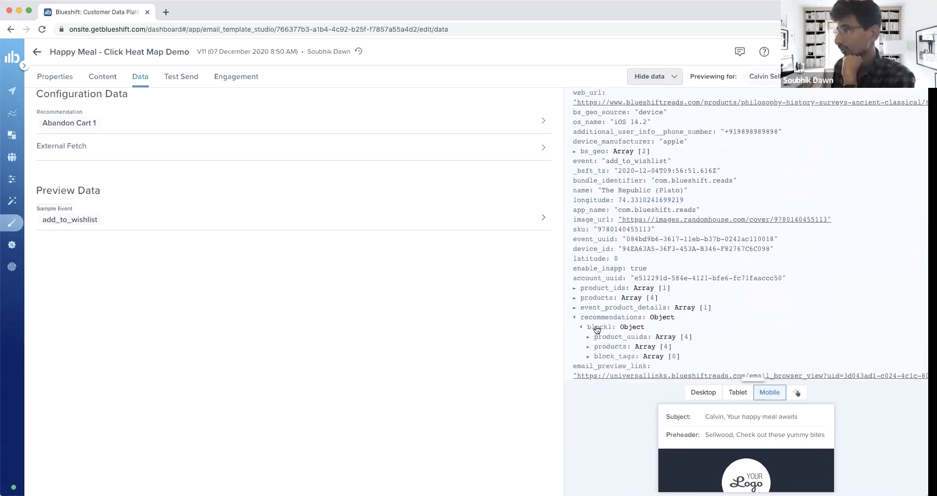
pyautogui.scroll(-2, 589, 317)
pyautogui.click(588, 299)
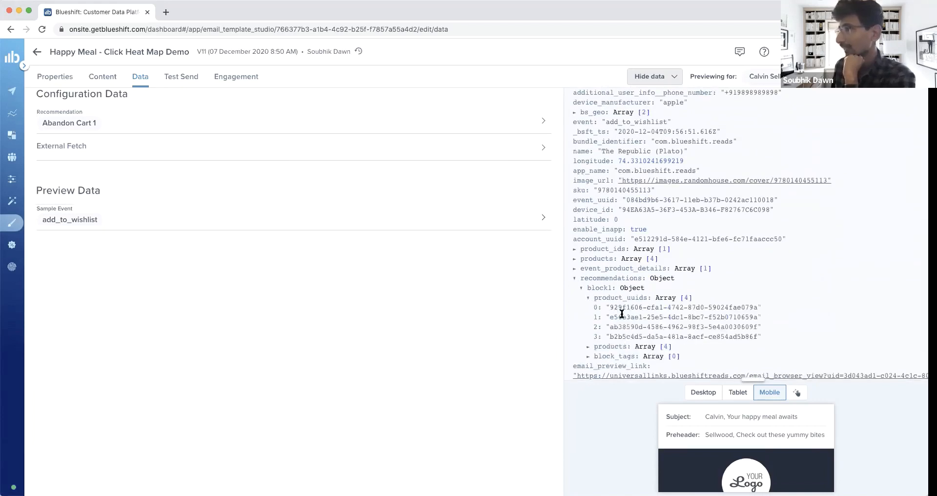
pyautogui.scroll(-1, 601, 305)
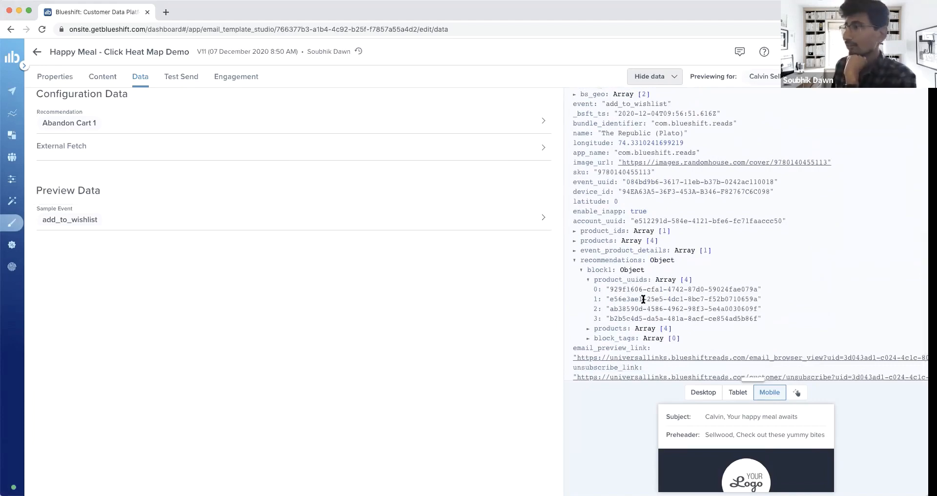
pyautogui.scroll(15, 621, 245)
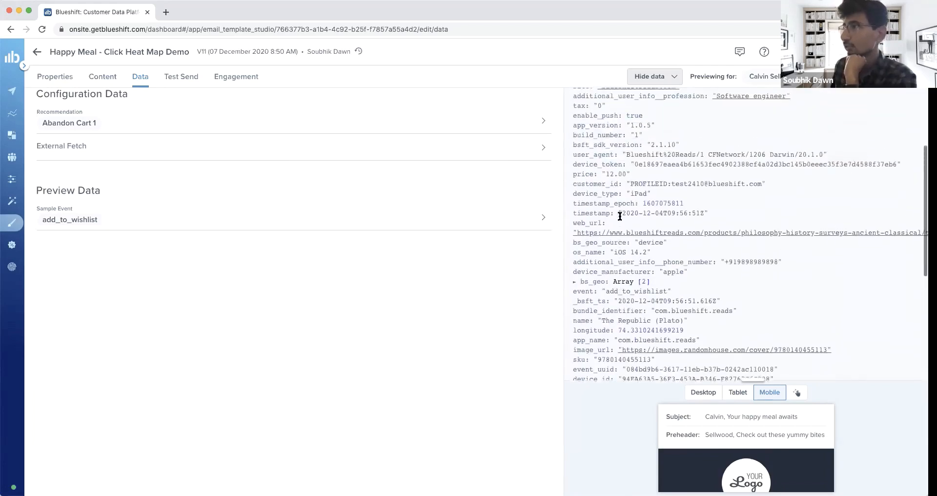
# In the template's content, replace the merge tag in the subject line with {{user.email}}.
pyautogui.click(103, 77)
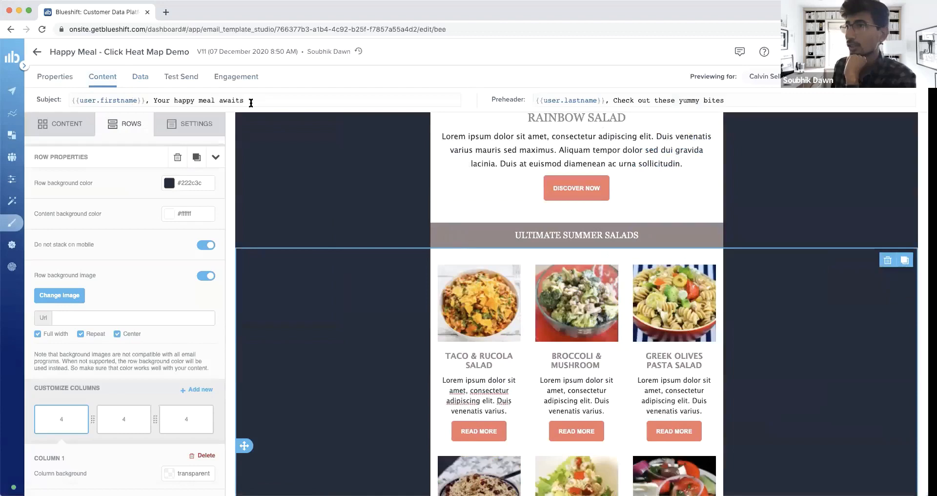
pyautogui.click(126, 102)
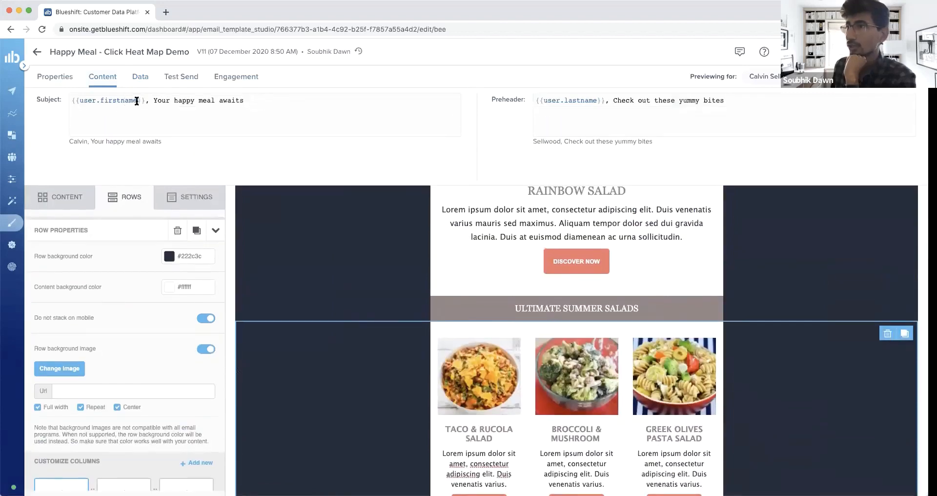
pyautogui.press('BackSpace')
pyautogui.press('BackSpace')
pyautogui.press('BackSpace')
pyautogui.press('BackSpace')
pyautogui.press('BackSpace')
pyautogui.press('BackSpace')
pyautogui.press('BackSpace')
pyautogui.press('BackSpace')
pyautogui.press('BackSpace')
pyautogui.press('BackSpace')
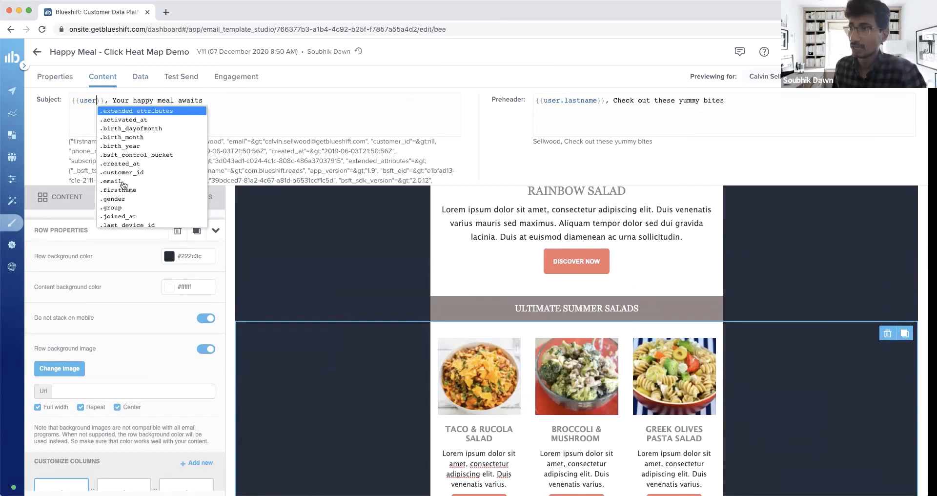
pyautogui.click(122, 181)
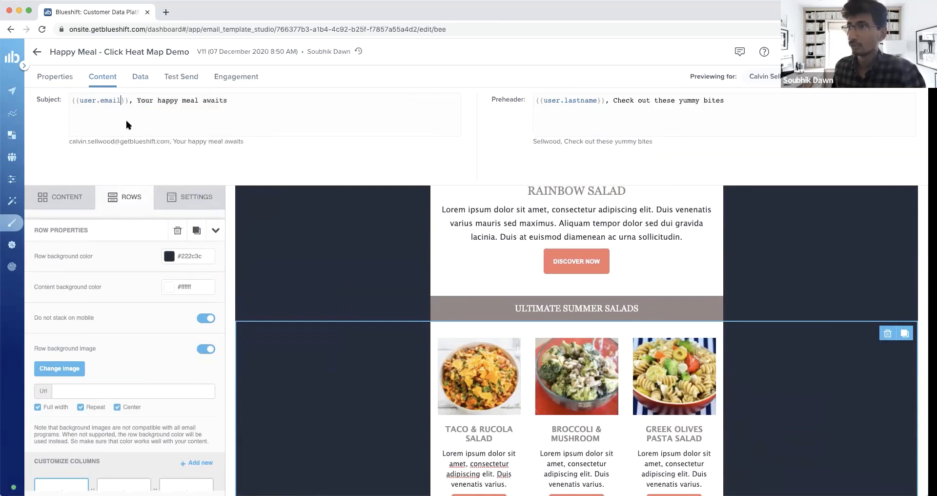
# Change the subject line's merge tag back to {{user.firstname}}.
pyautogui.doubleClick(99, 101)
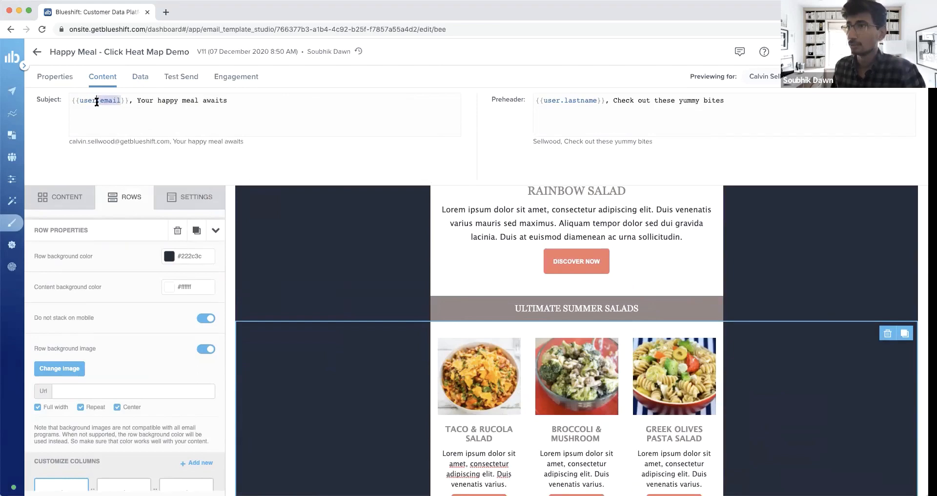
pyautogui.press('BackSpace')
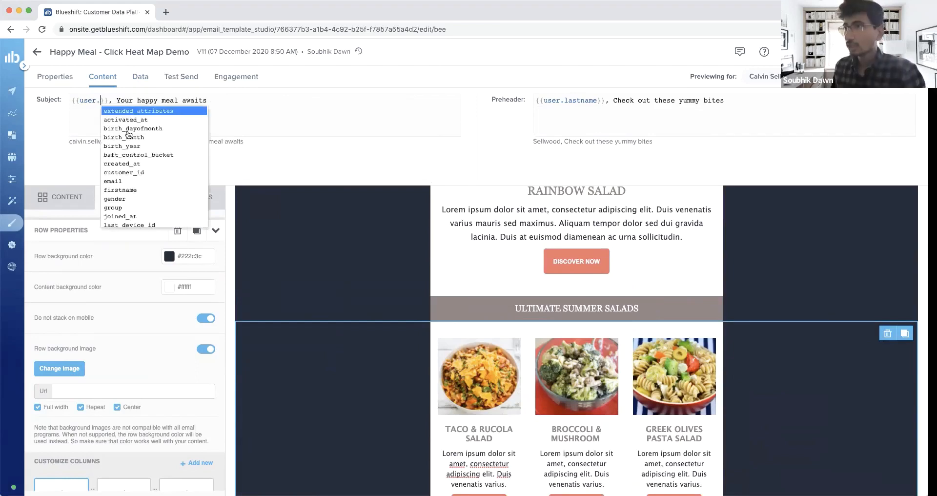
pyautogui.click(126, 190)
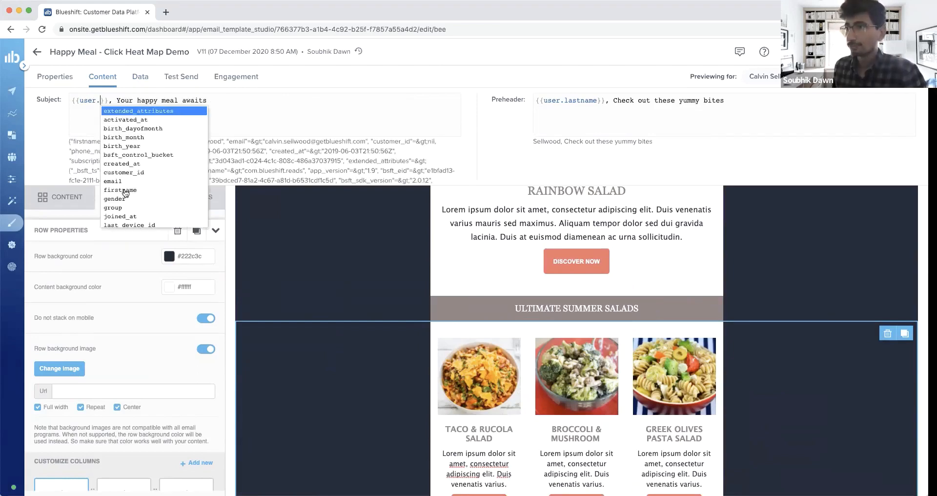
# Return to the template's data configuration and hide the JSON data shown above the mobile preview.
pyautogui.click(140, 77)
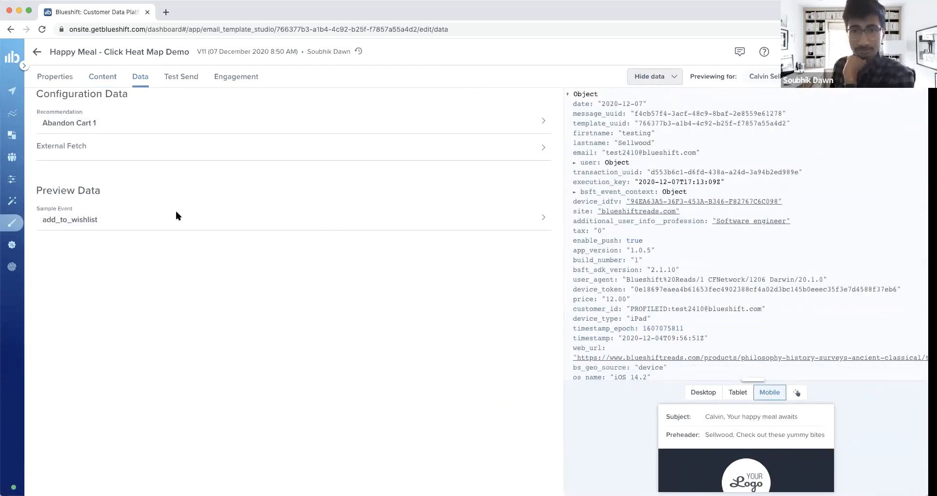
pyautogui.press('super+Tab')
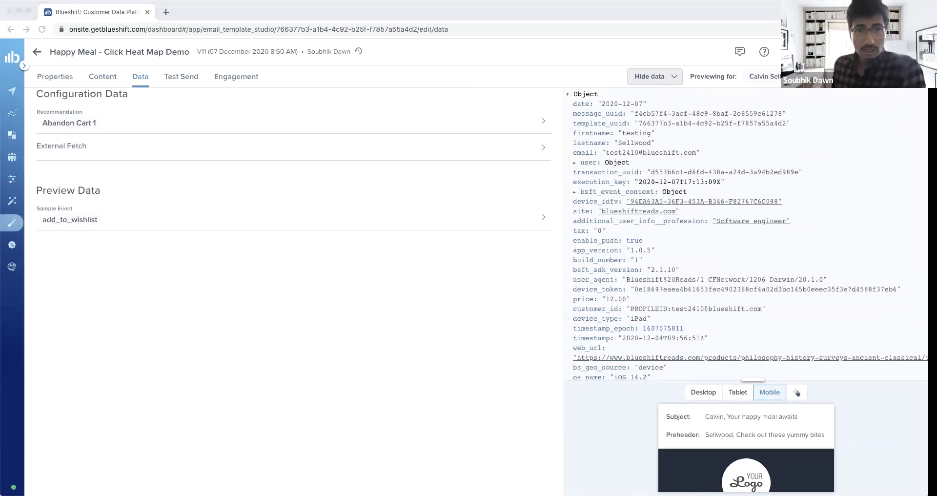
pyautogui.click(665, 82)
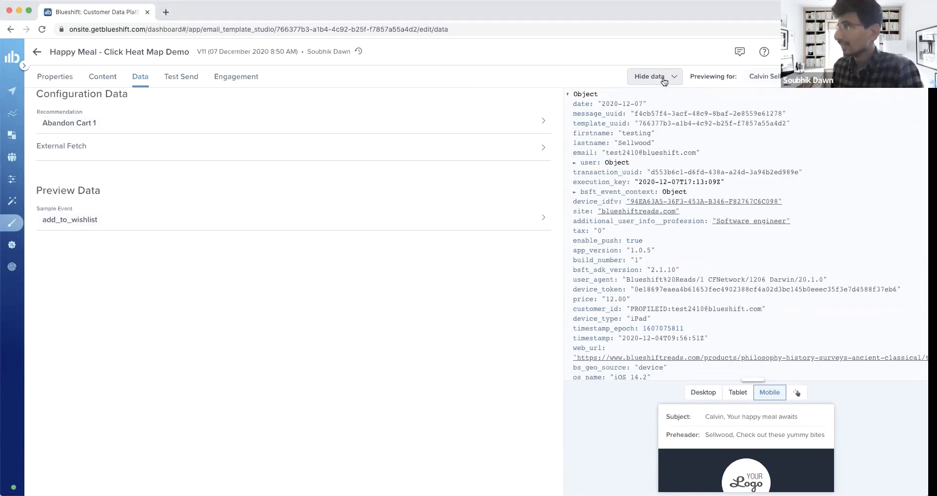
pyautogui.click(665, 81)
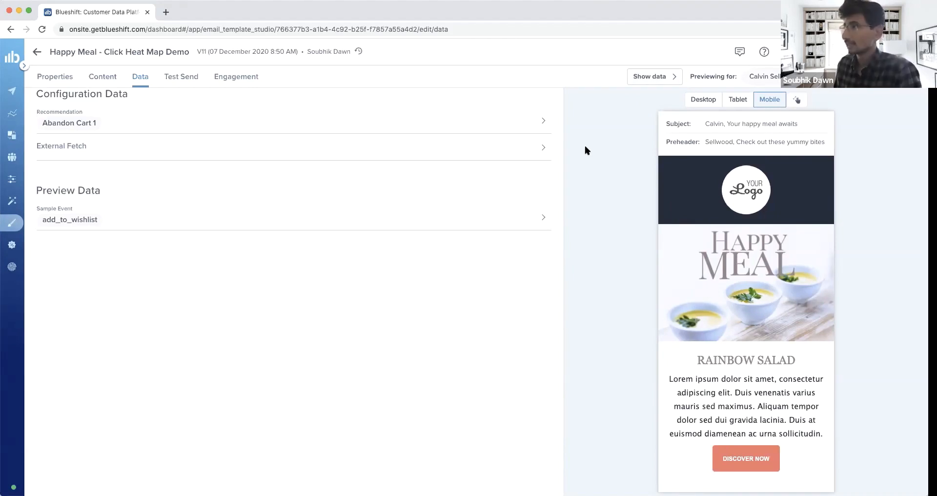
# Find customers whose email address contains a given first name and preview the template for the third customer listed.
pyautogui.click(774, 78)
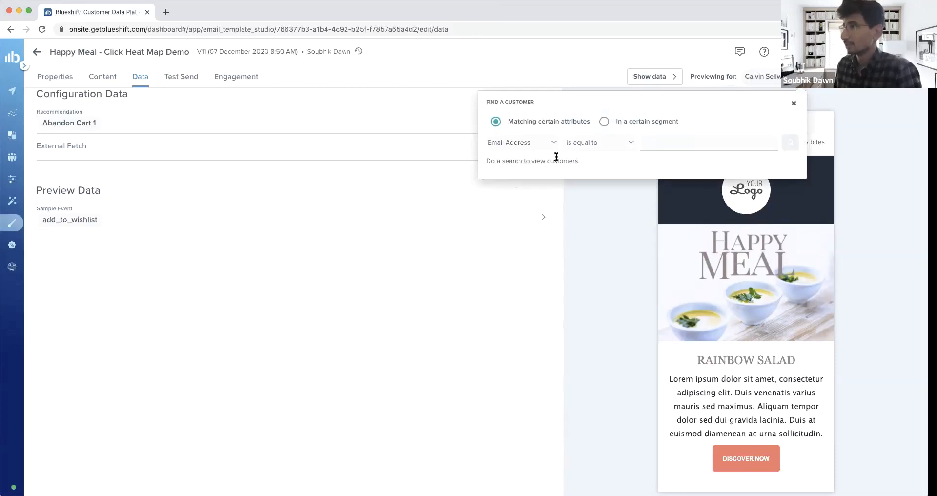
pyautogui.click(611, 146)
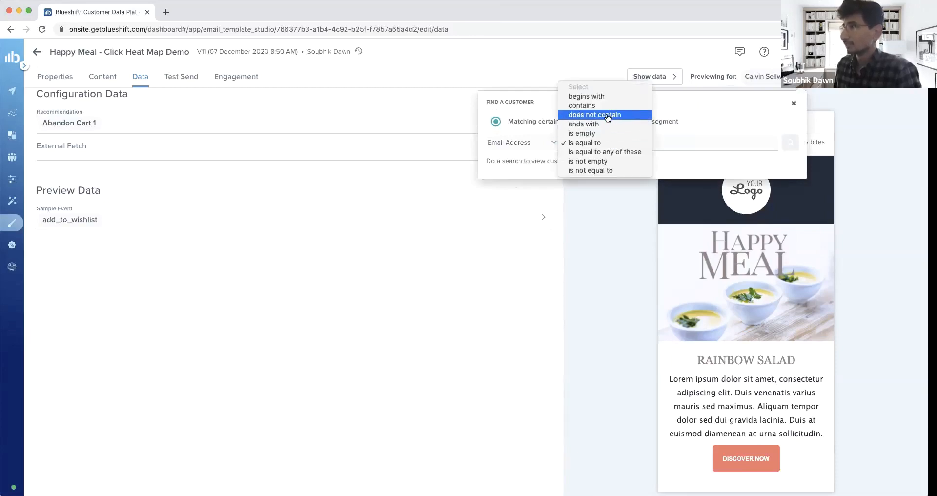
pyautogui.click(582, 106)
pyautogui.click(669, 143)
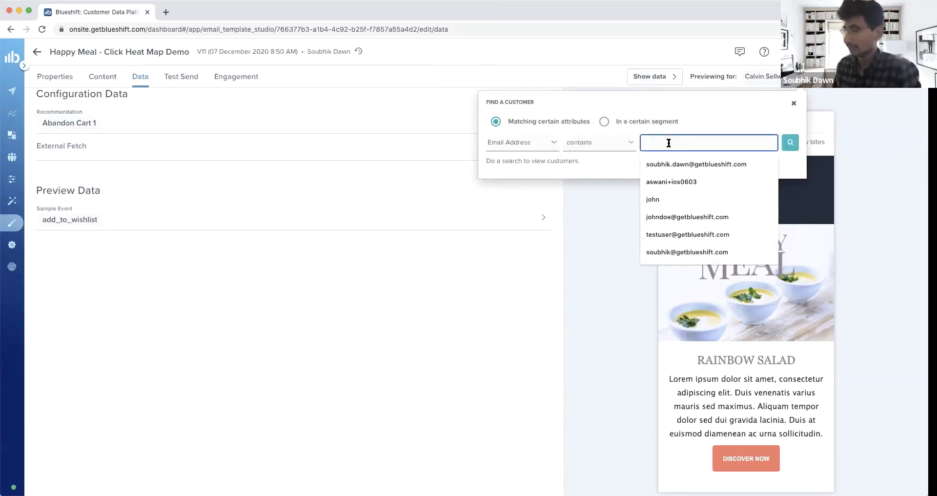
pyautogui.click(652, 199)
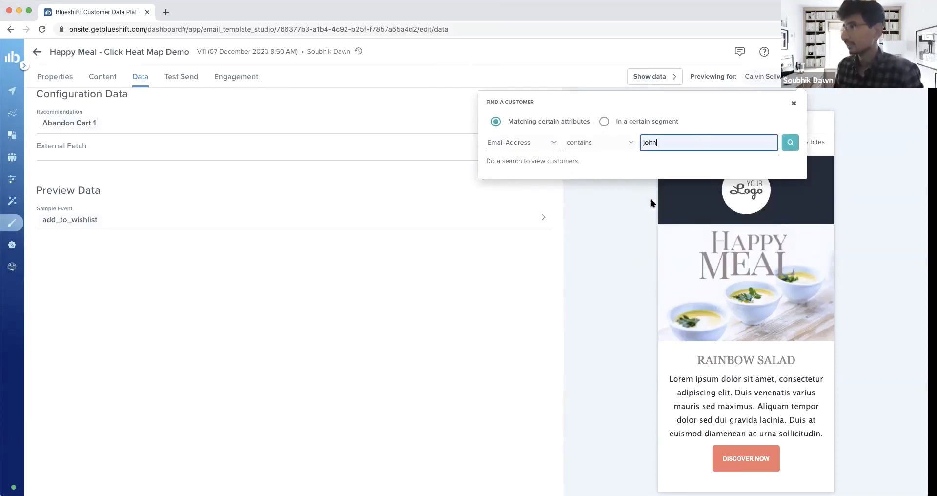
pyautogui.click(790, 143)
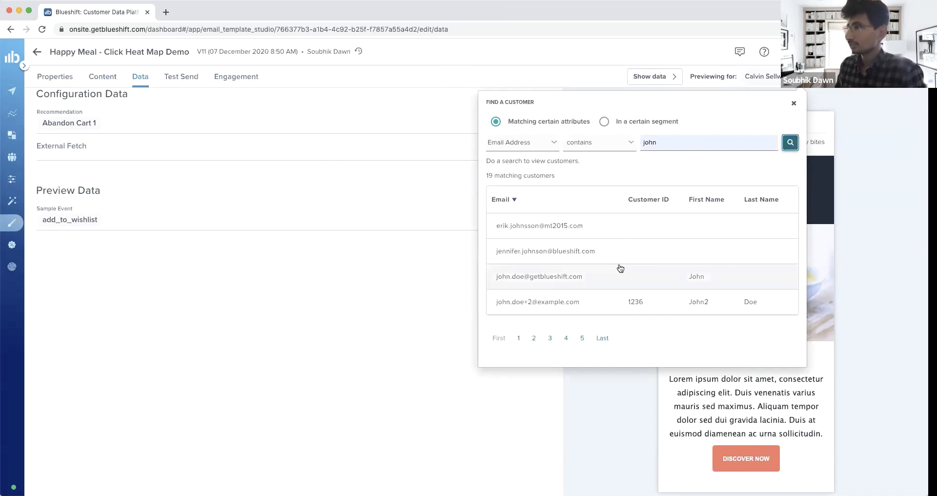
pyautogui.click(544, 279)
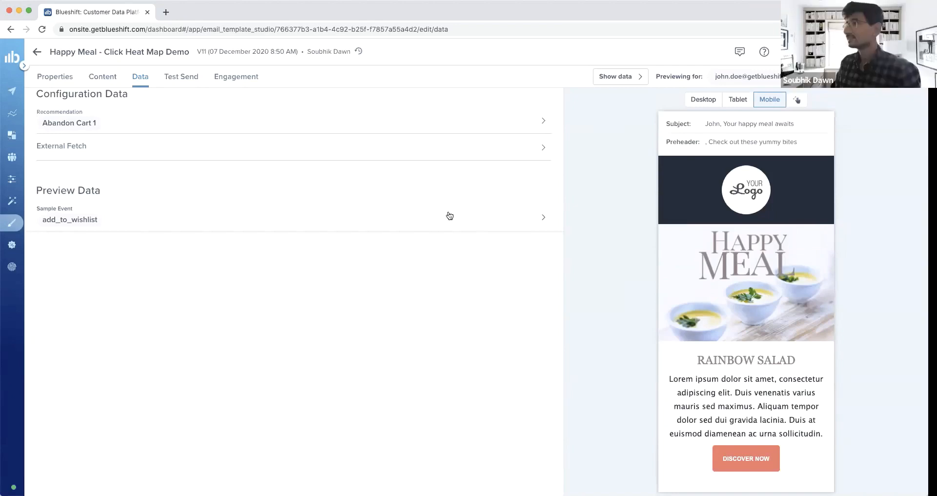
# Reopen the preview customer search and look through the customer attributes available for matching, leaving Email Address in place.
pyautogui.click(757, 79)
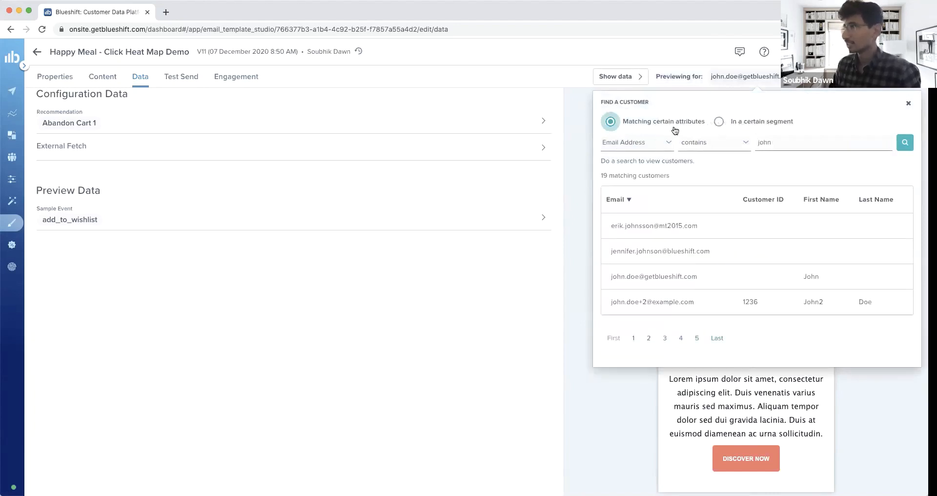
pyautogui.click(656, 147)
pyautogui.scroll(-4, 639, 268)
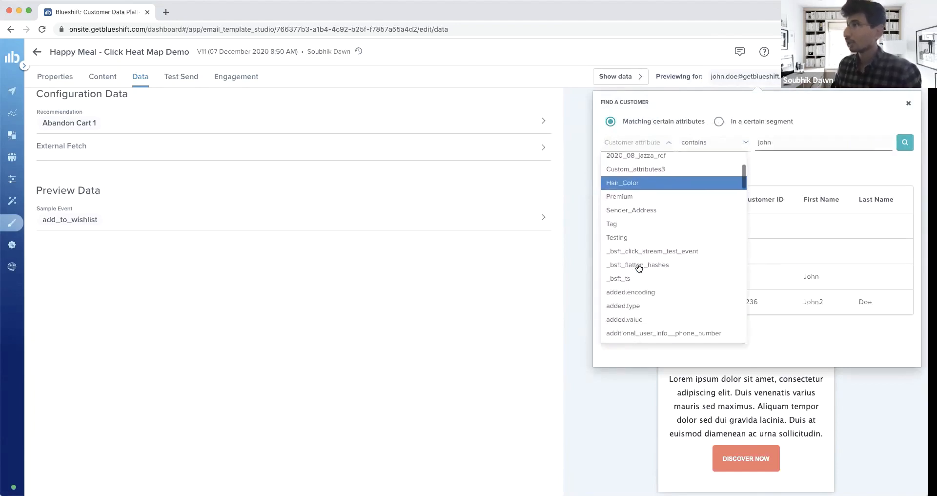
pyautogui.scroll(4, 639, 268)
pyautogui.scroll(-3, 639, 268)
pyautogui.scroll(3, 639, 268)
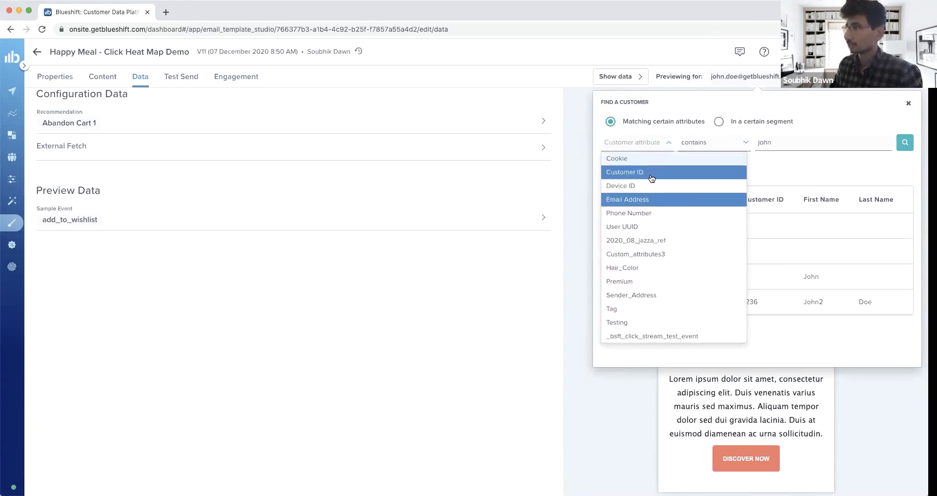
pyautogui.scroll(-8, 664, 295)
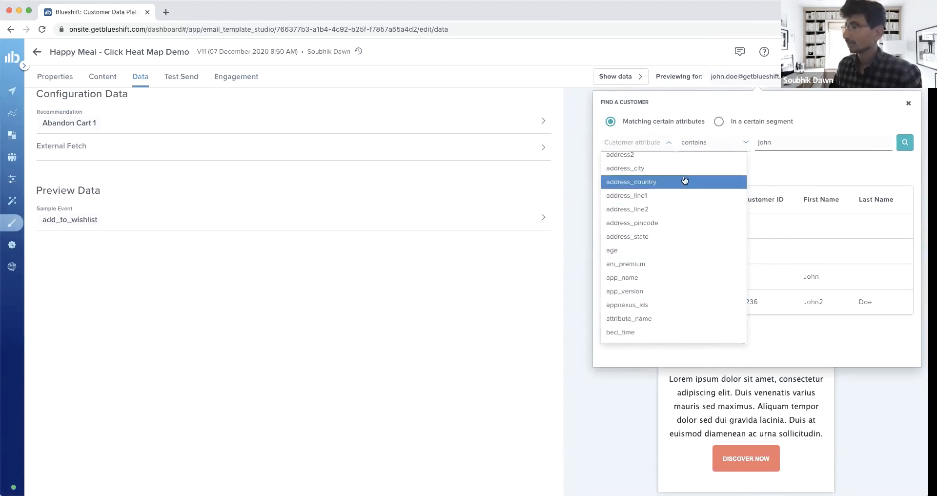
pyautogui.click(828, 120)
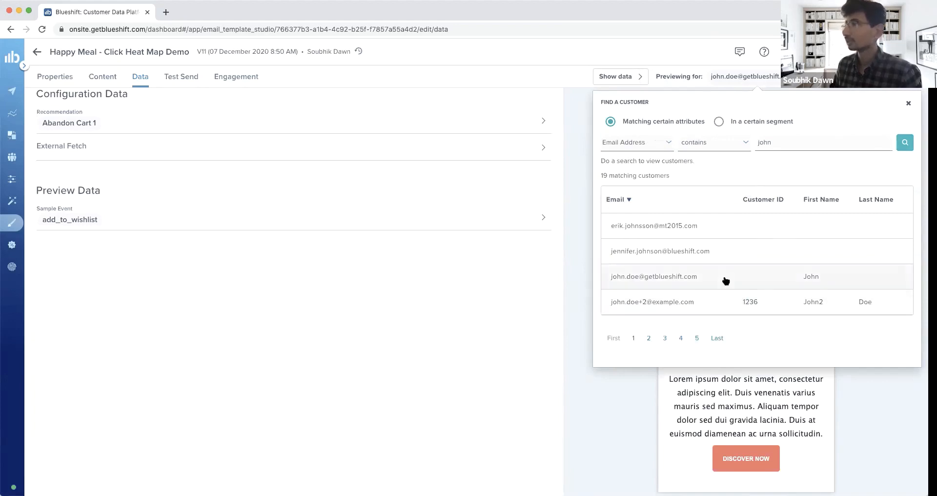
pyautogui.click(908, 105)
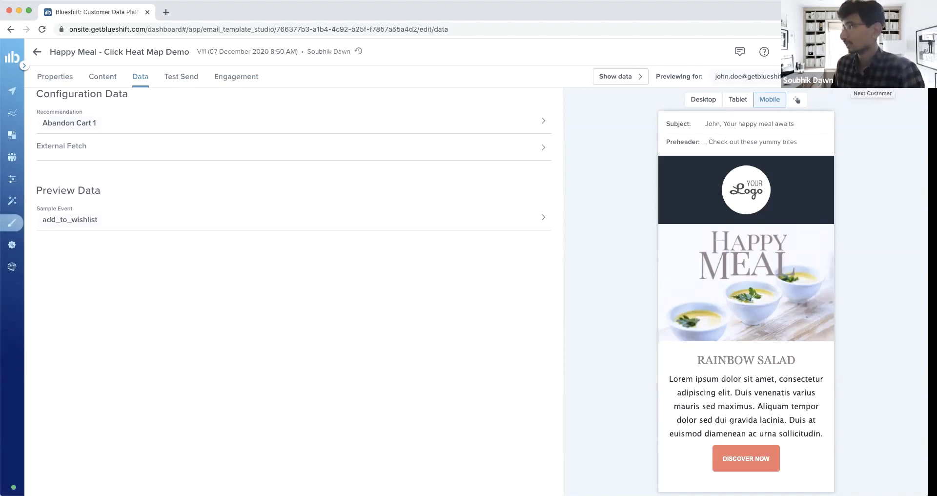
# Advance the template preview through the next three customers in the email address search results.
pyautogui.click(852, 78)
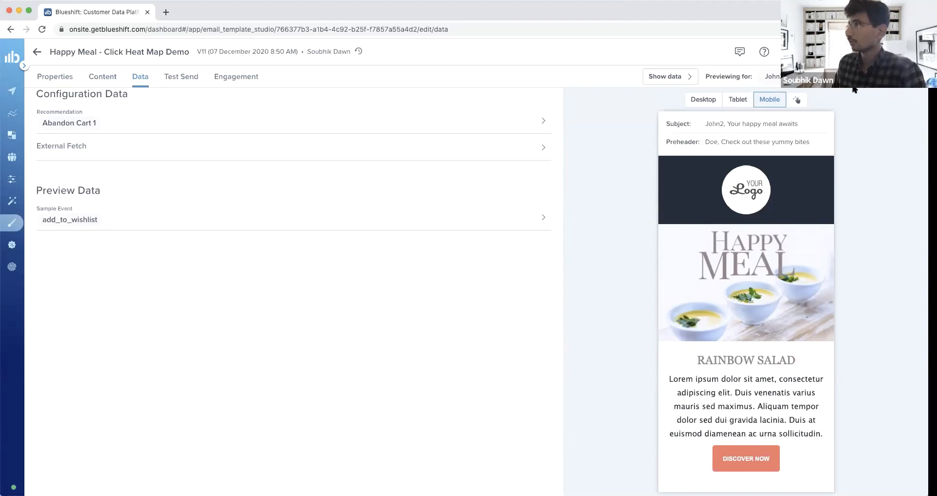
pyautogui.click(777, 82)
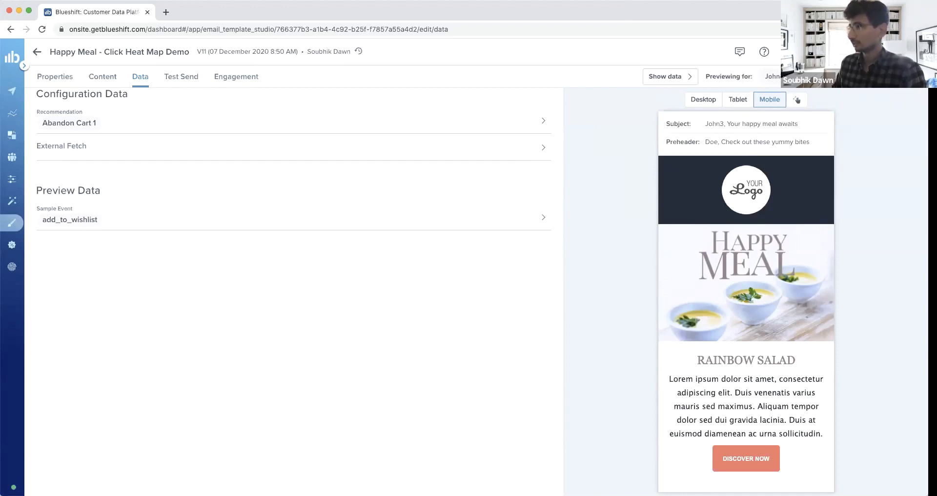
pyautogui.click(902, 77)
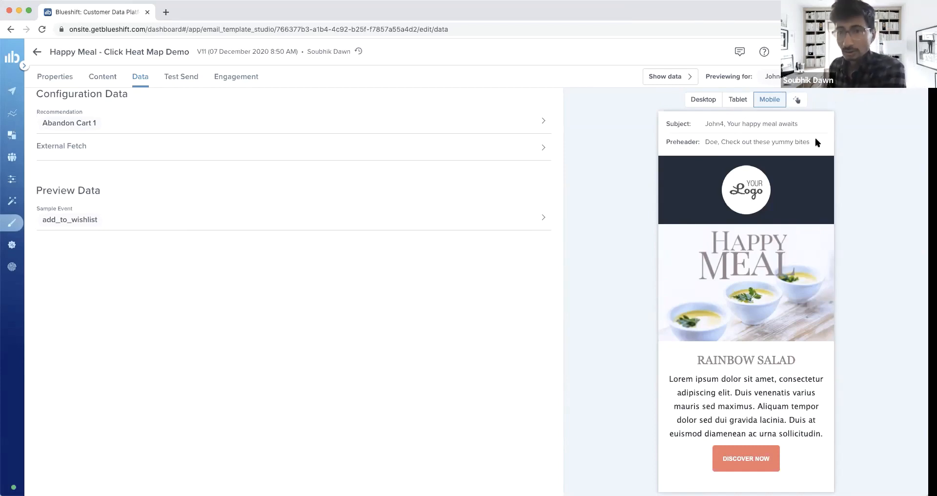
# Find preview customers in the Click Heat Map Customers segment and preview the template for the first one listed.
pyautogui.click(771, 77)
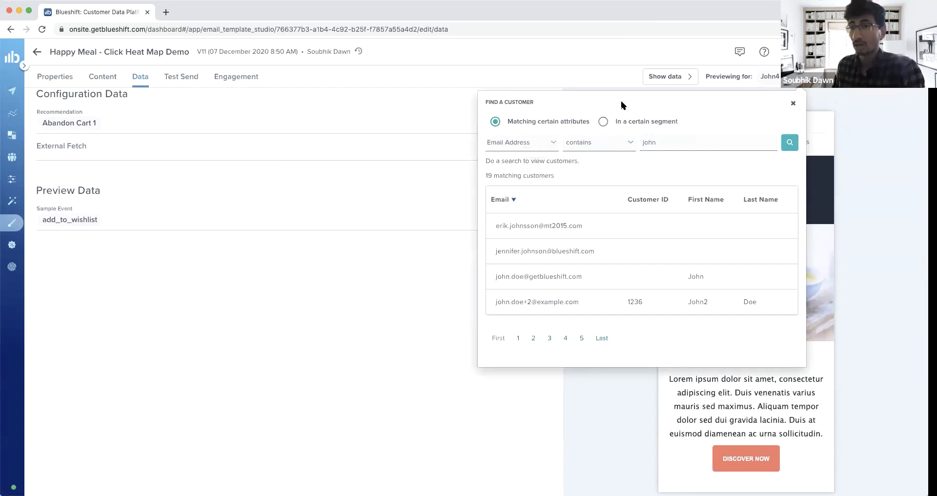
pyautogui.click(604, 123)
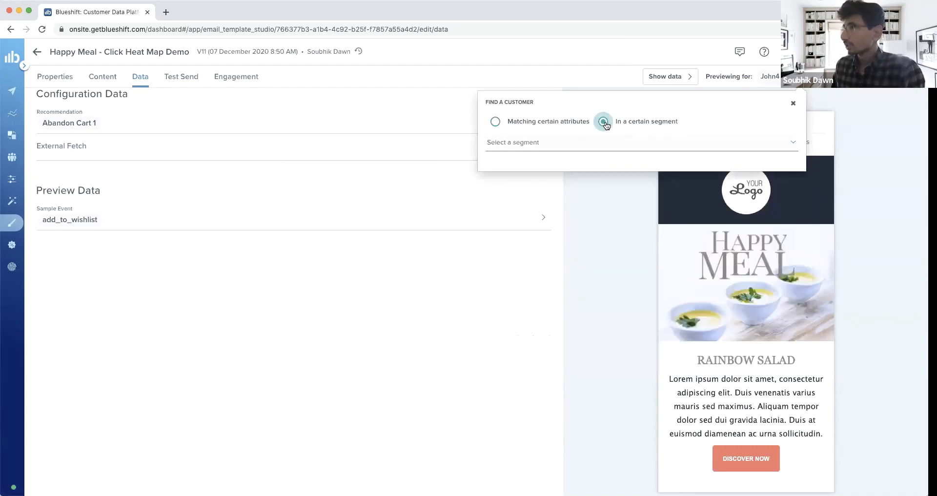
pyautogui.click(580, 147)
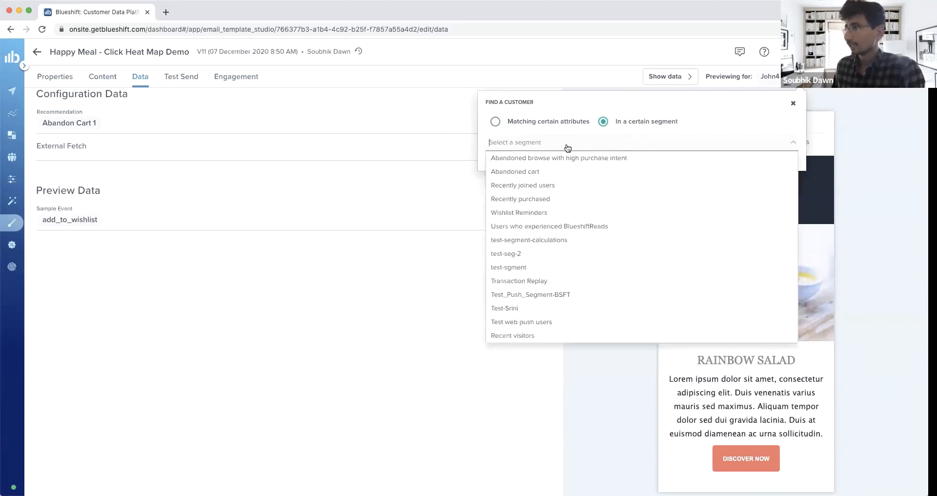
pyautogui.write('clic')
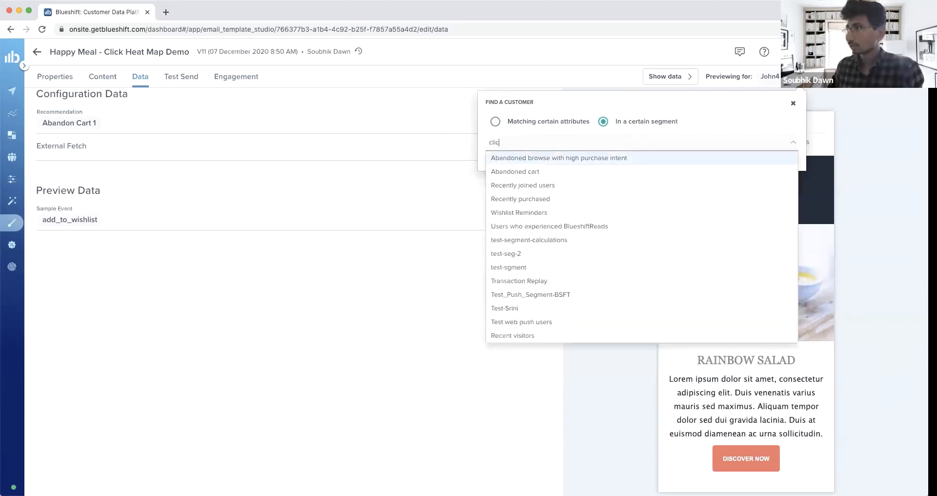
pyautogui.write('k')
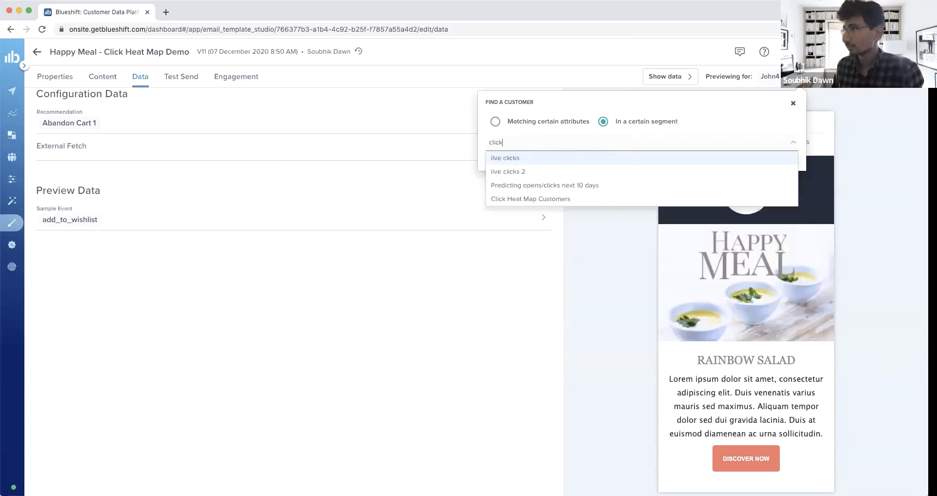
pyautogui.click(577, 198)
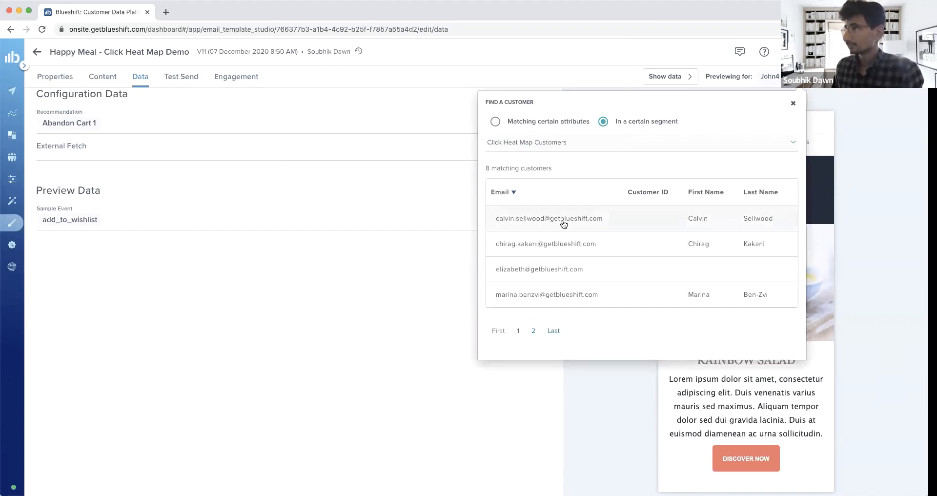
pyautogui.click(564, 223)
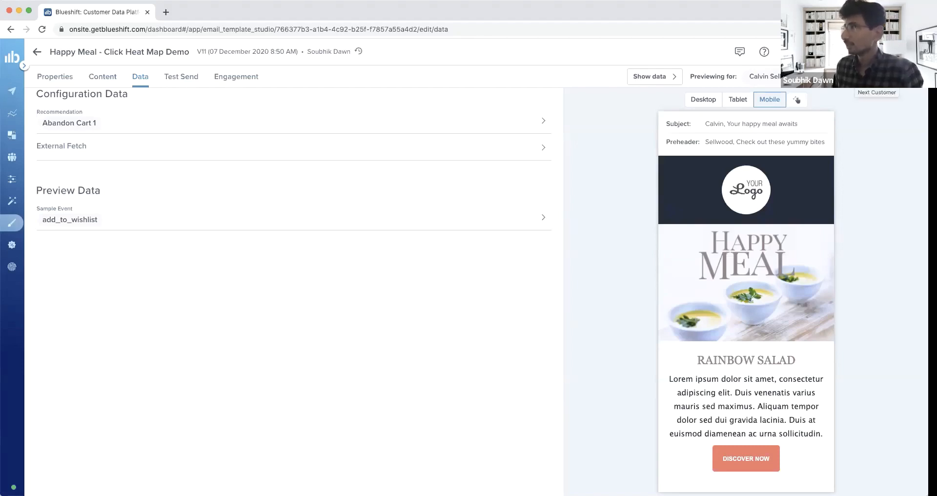
# Advance the template preview by three customers within the Click Heat Map Customers segment.
pyautogui.click(877, 76)
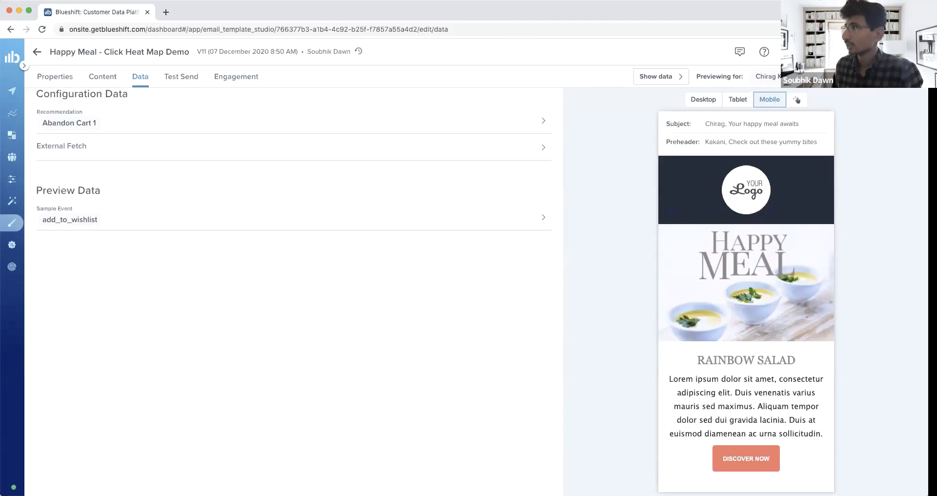
pyautogui.click(877, 76)
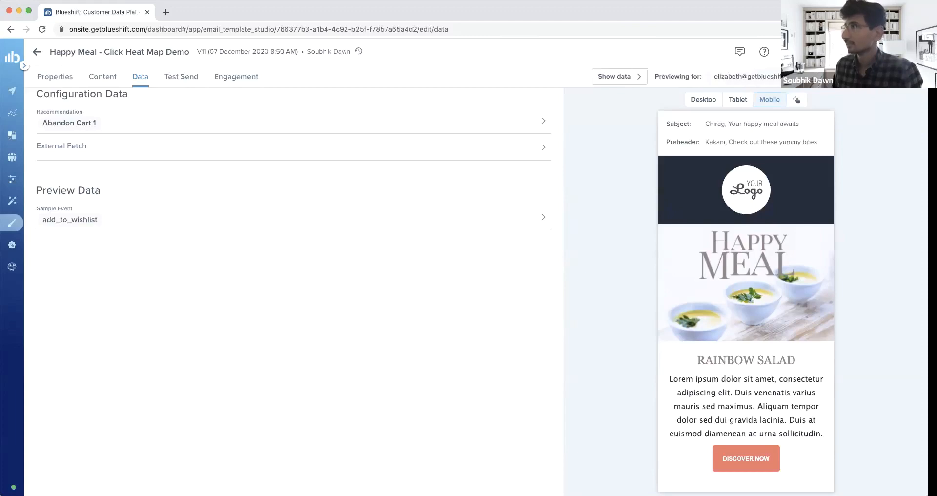
pyautogui.click(877, 76)
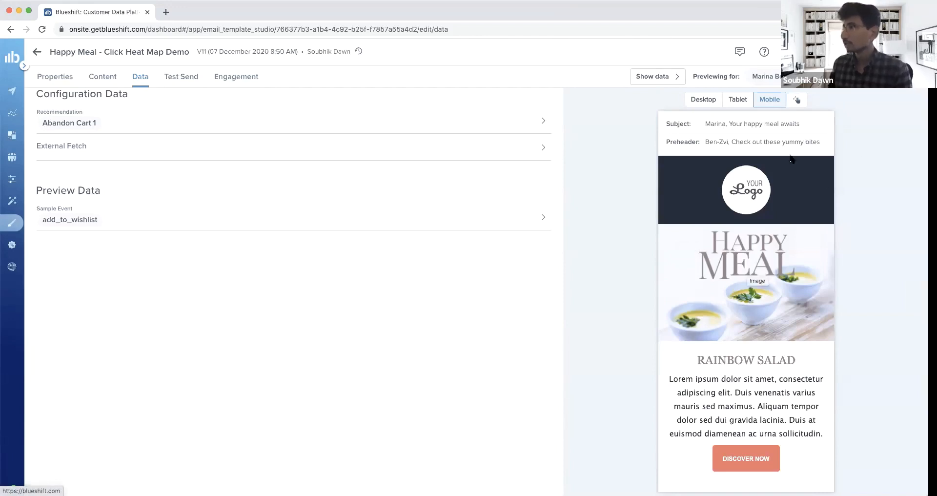
# Preview the email at tablet, desktop and adjustable widths, narrowing the preview pane slightly and looking over the email body.
pyautogui.click(738, 99)
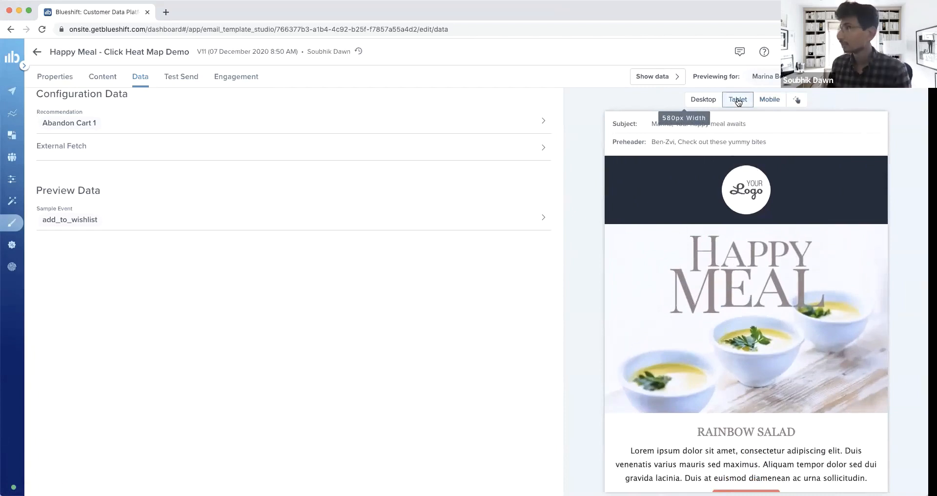
pyautogui.click(696, 102)
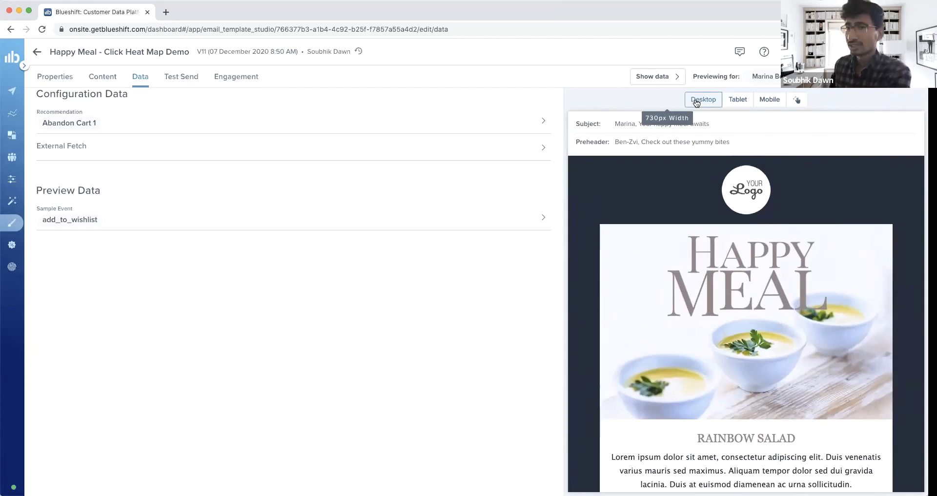
pyautogui.click(798, 102)
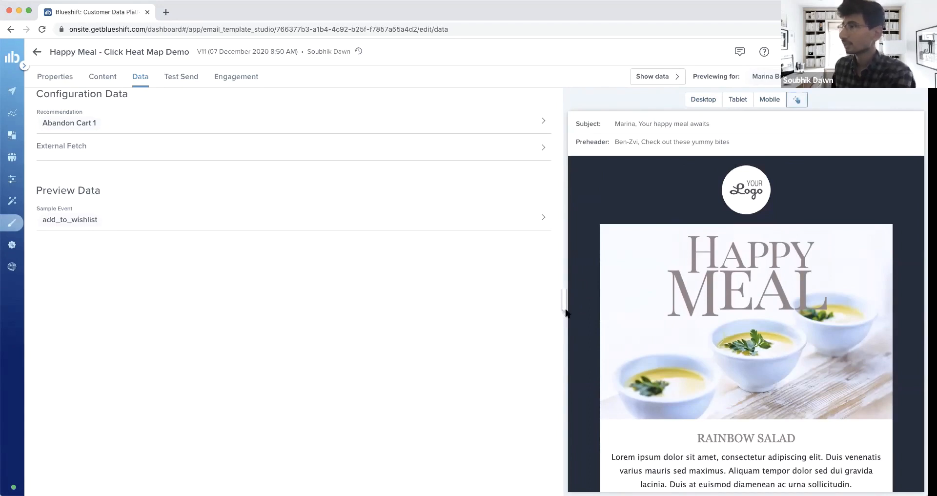
pyautogui.moveTo(565, 305)
pyautogui.mouseDown()
pyautogui.moveTo(663, 304)
pyautogui.moveTo(570, 296)
pyautogui.mouseUp()
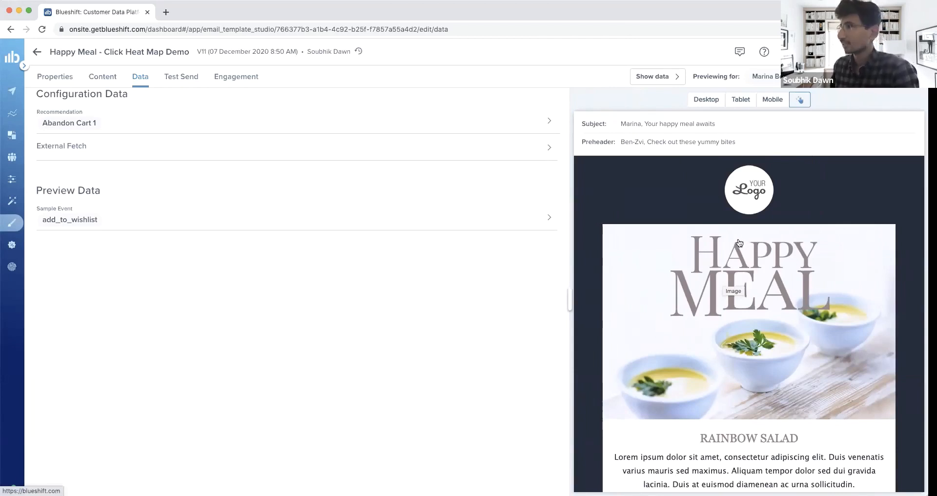
pyautogui.scroll(-6, 777, 285)
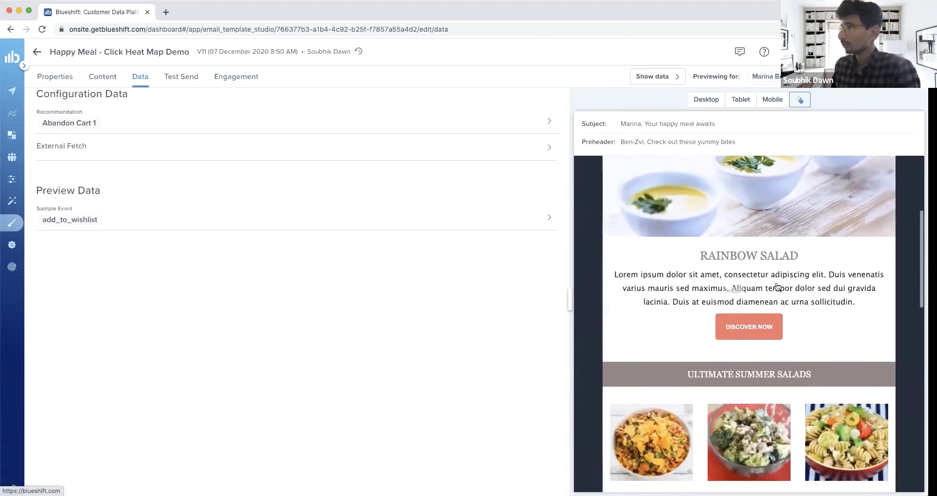
pyautogui.scroll(6, 777, 286)
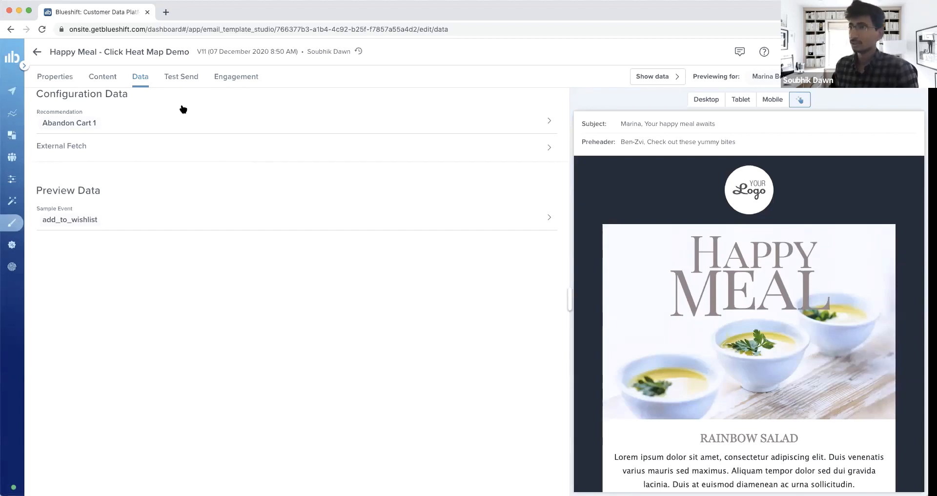
# Open the template's test send settings and try to go to Campaigns, choosing to stay rather than discard unsaved changes.
pyautogui.click(181, 77)
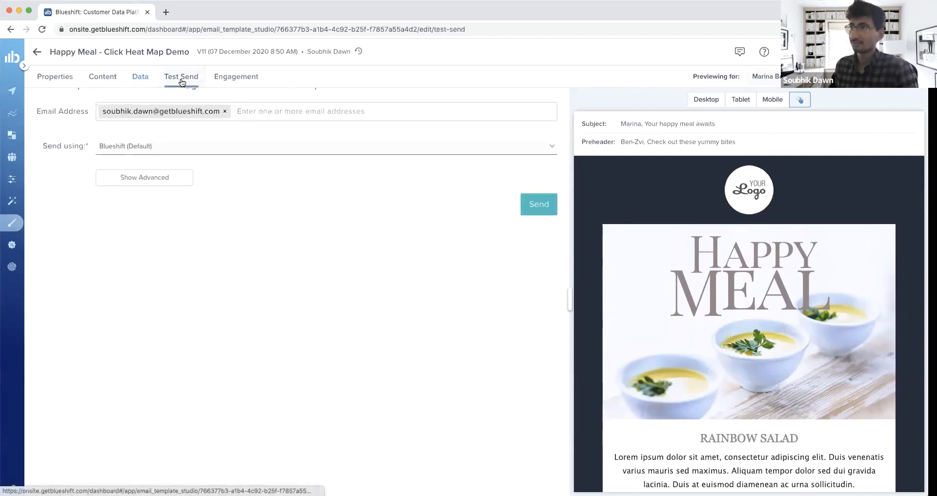
pyautogui.scroll(1, 195, 127)
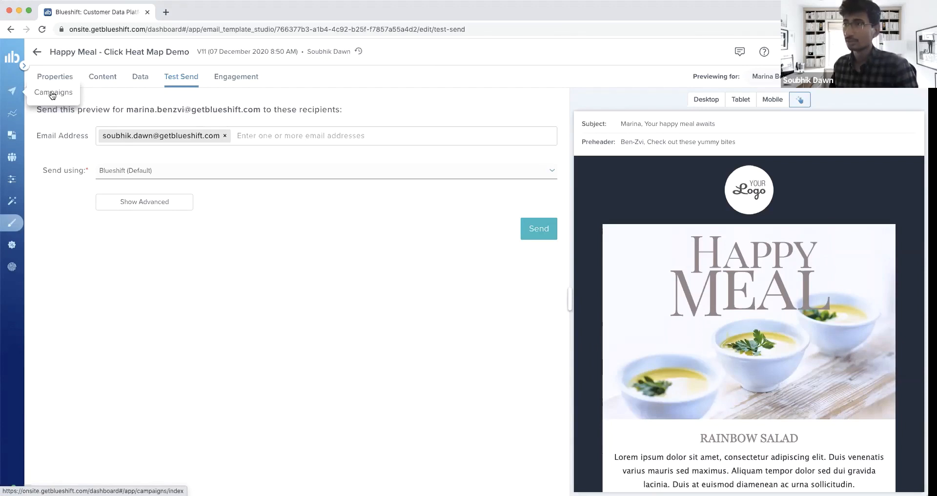
pyautogui.click(53, 93)
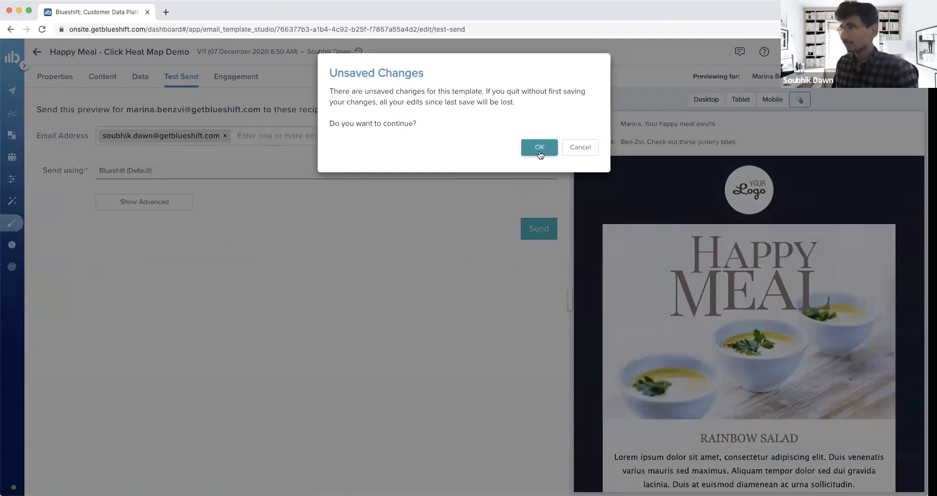
pyautogui.click(578, 150)
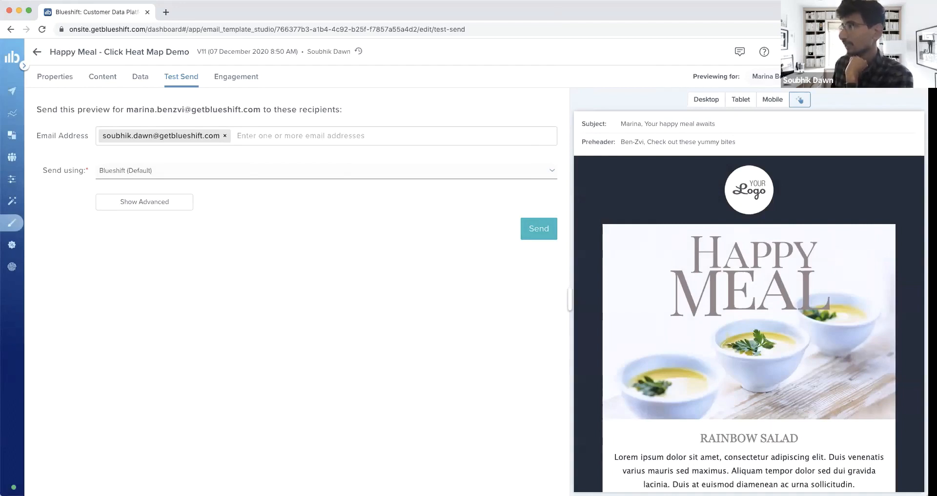
# Start saving the template and enter "1. Updated subject line" as the first line of the change description.
pyautogui.click(858, 53)
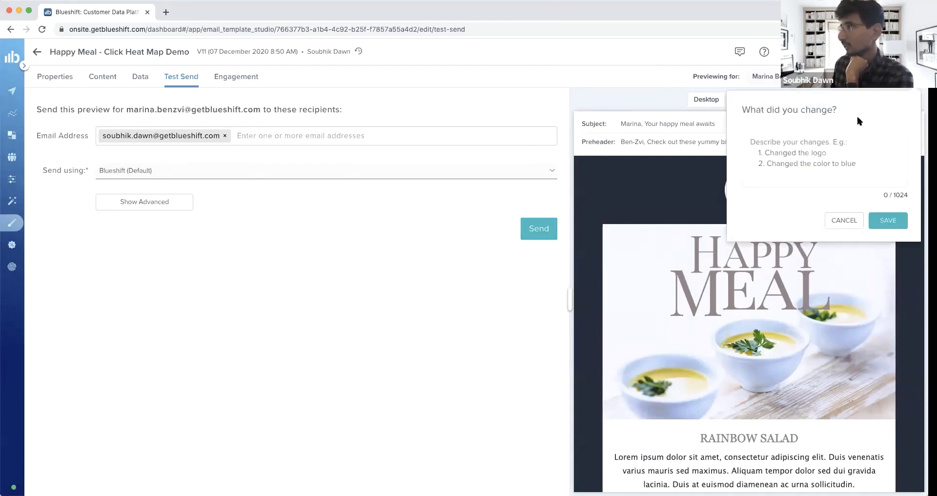
pyautogui.click(786, 153)
pyautogui.write('1. ')
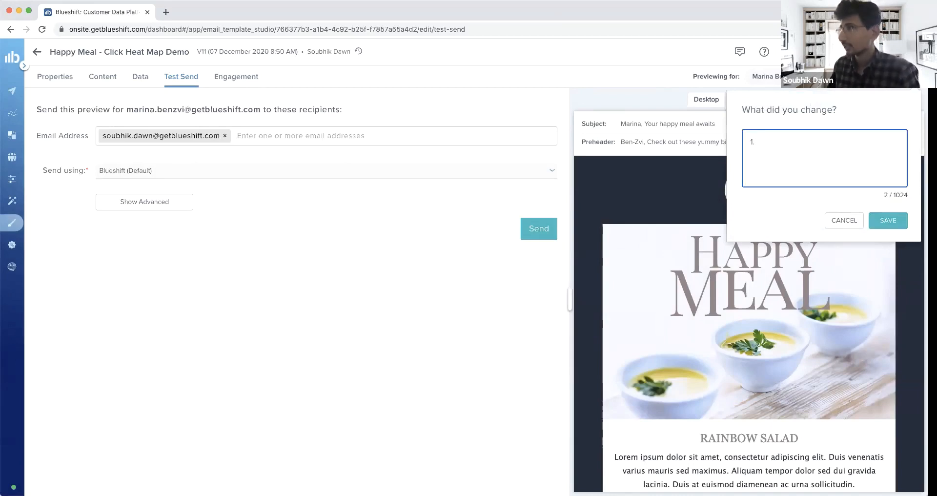
pyautogui.write('Updated t')
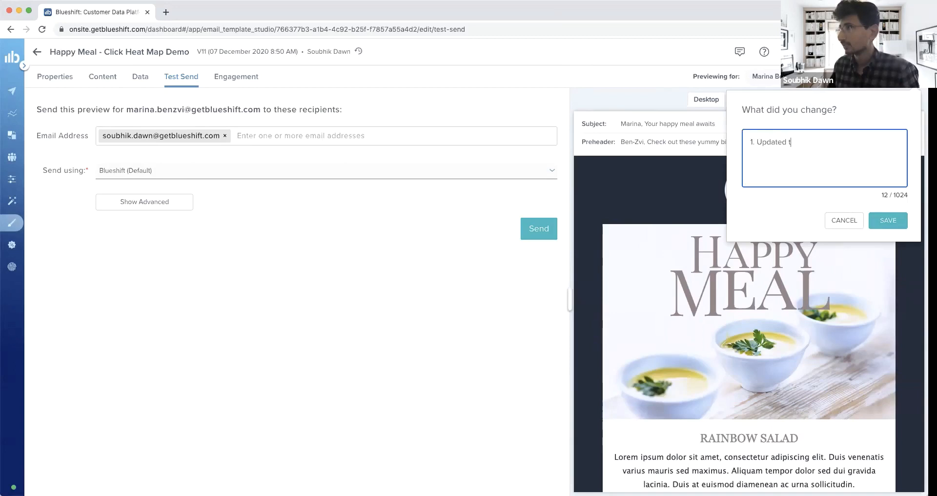
pyautogui.press('BackSpace')
pyautogui.write('subject l')
pyautogui.write('ine ')
# Add "2. Updated pre-header text" as the second line of the change description and save the new template version.
pyautogui.write('2')
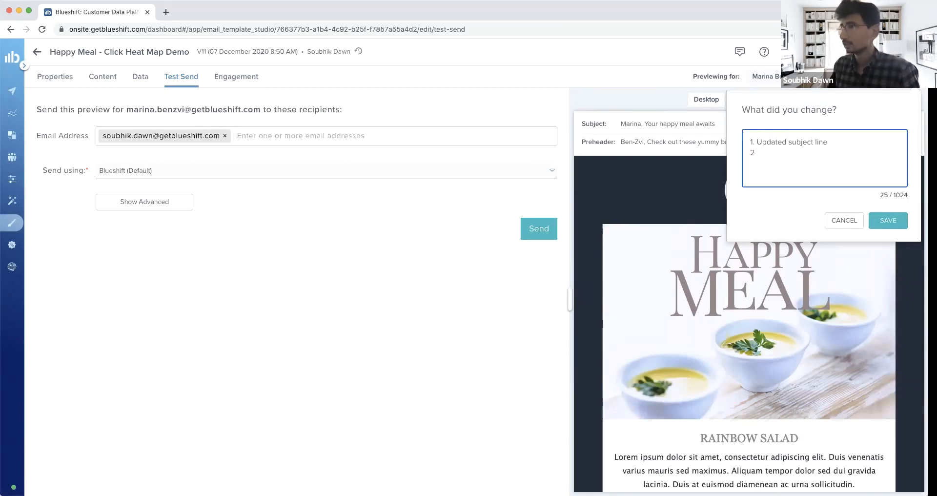
pyautogui.write('. Updated pre')
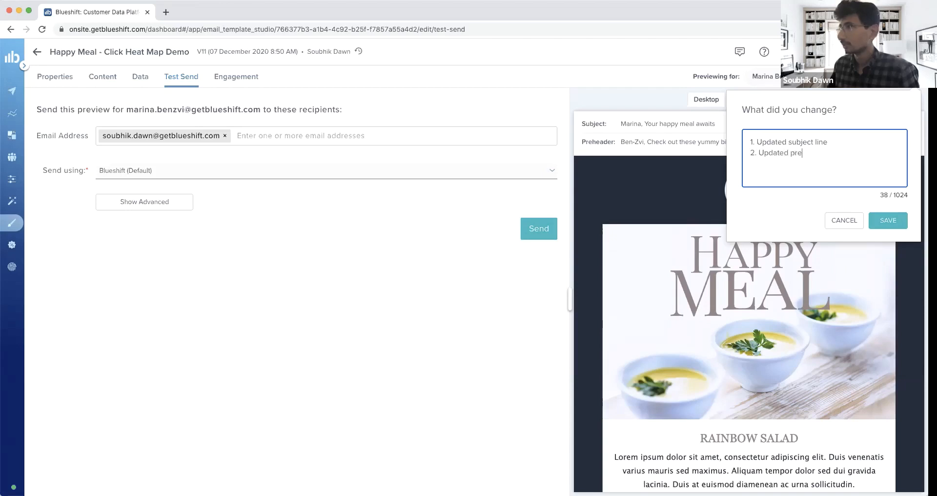
pyautogui.write('-heaer ')
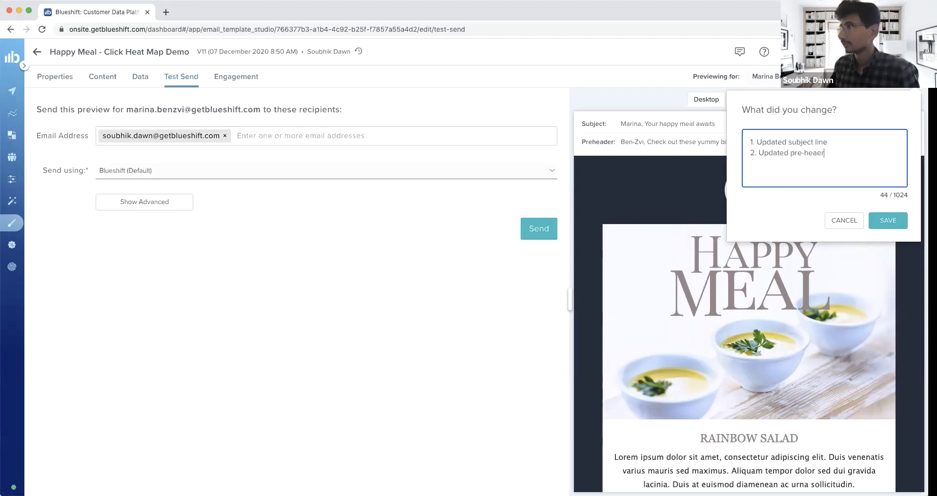
pyautogui.write('text')
pyautogui.click(817, 152)
pyautogui.write('d')
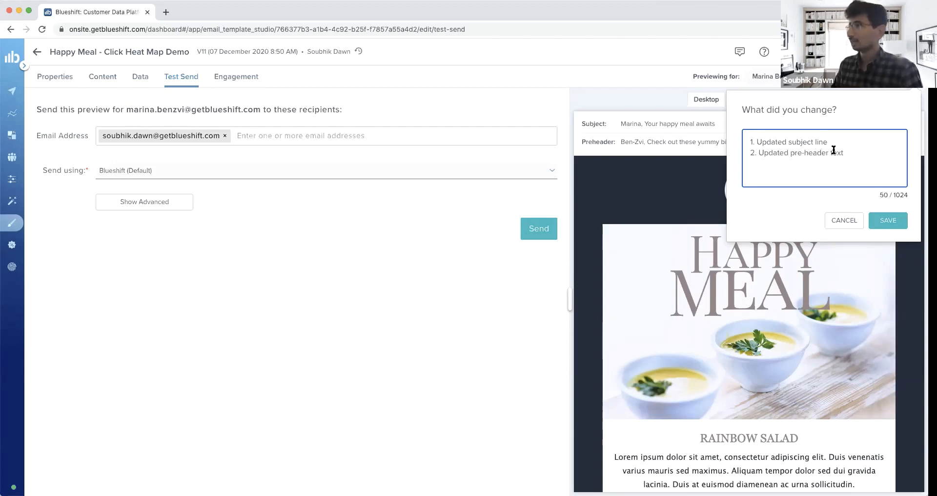
pyautogui.click(888, 222)
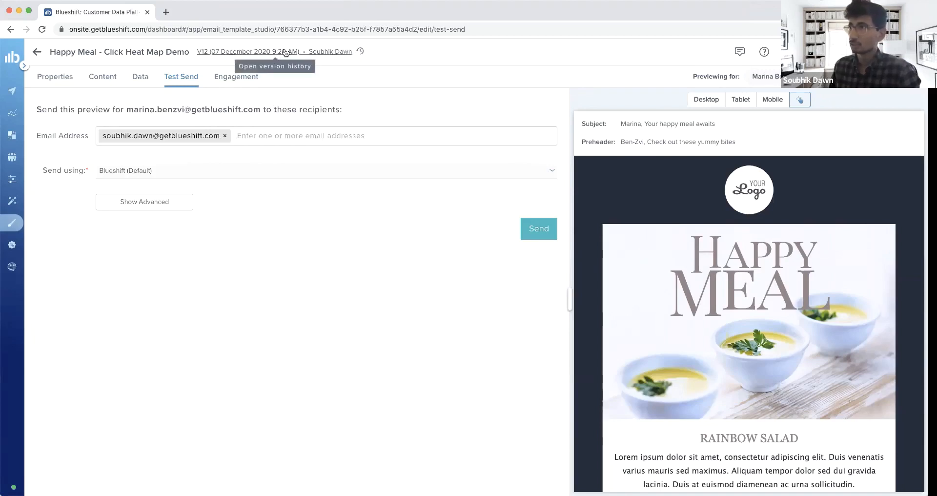
# Look at the template's properties, open its version history and compare the current version's metadata with Version 11.
pyautogui.click(55, 77)
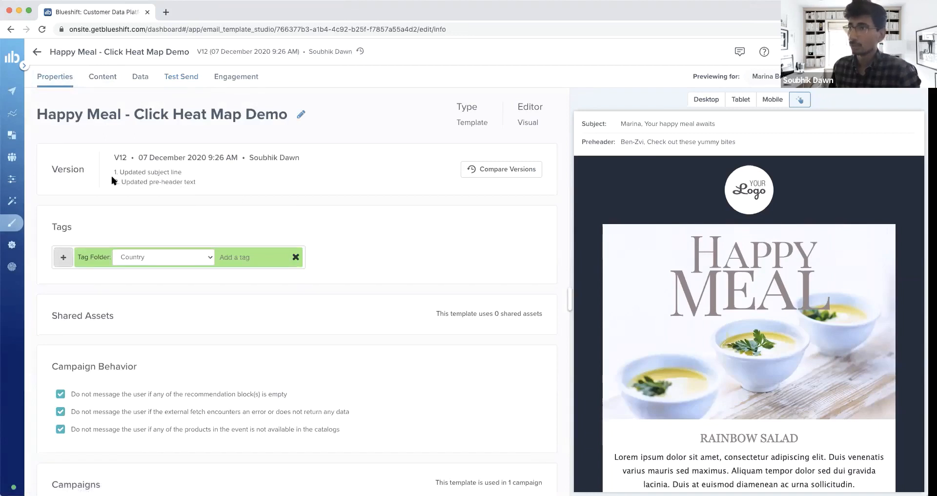
pyautogui.click(245, 53)
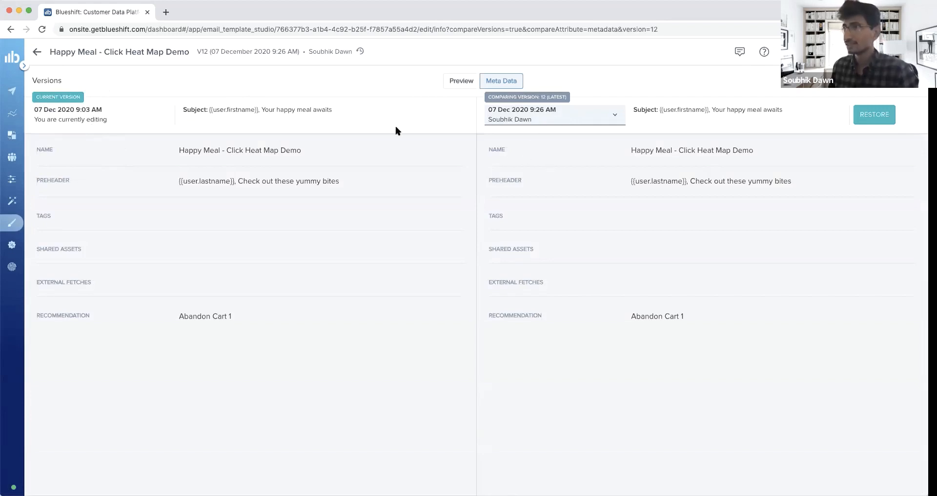
pyautogui.click(599, 121)
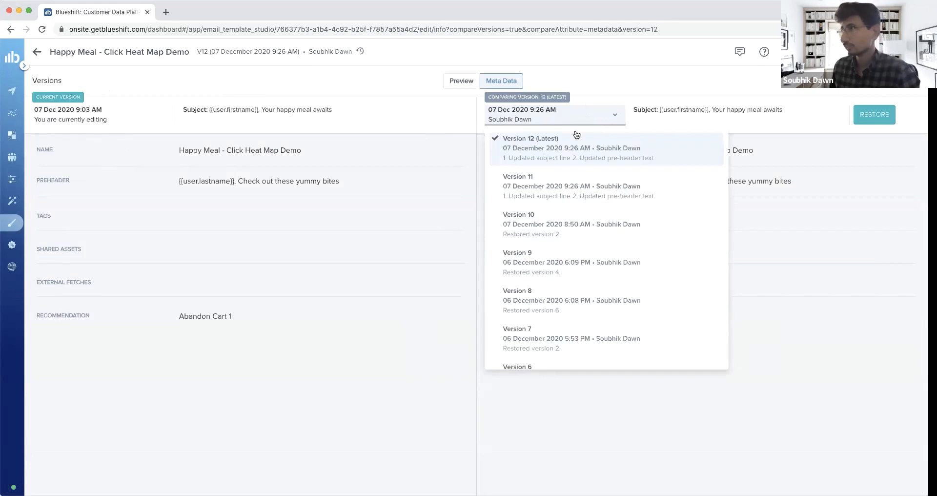
pyautogui.click(563, 191)
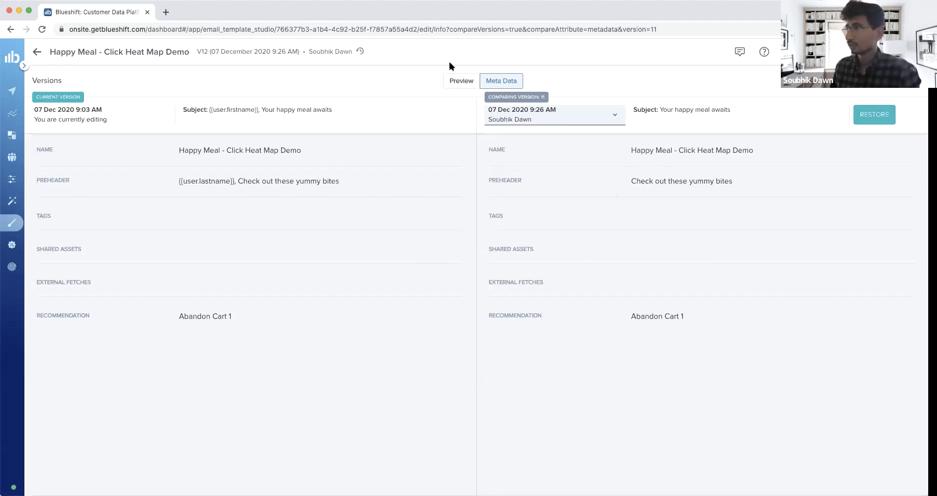
# Compare the rendered email of the current version with Version 11 side by side, down to the cookbook section.
pyautogui.click(462, 84)
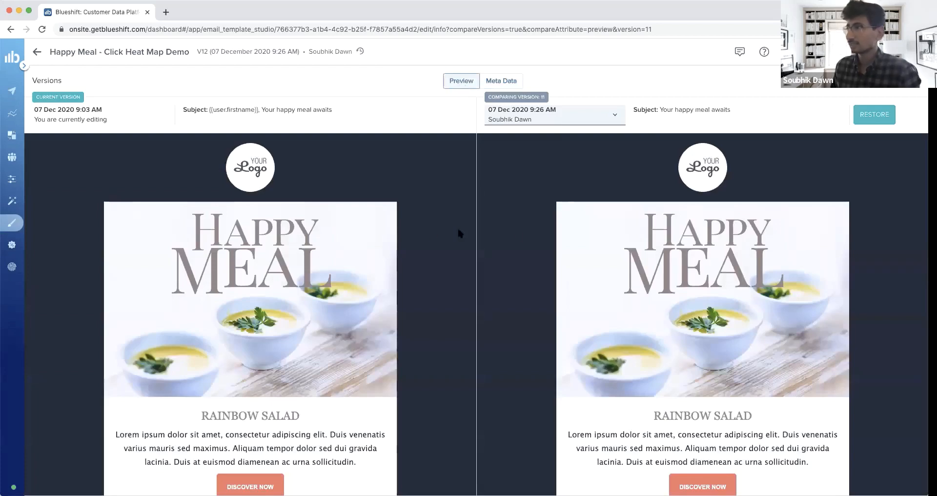
pyautogui.scroll(-5, 413, 267)
pyautogui.scroll(-8, 532, 277)
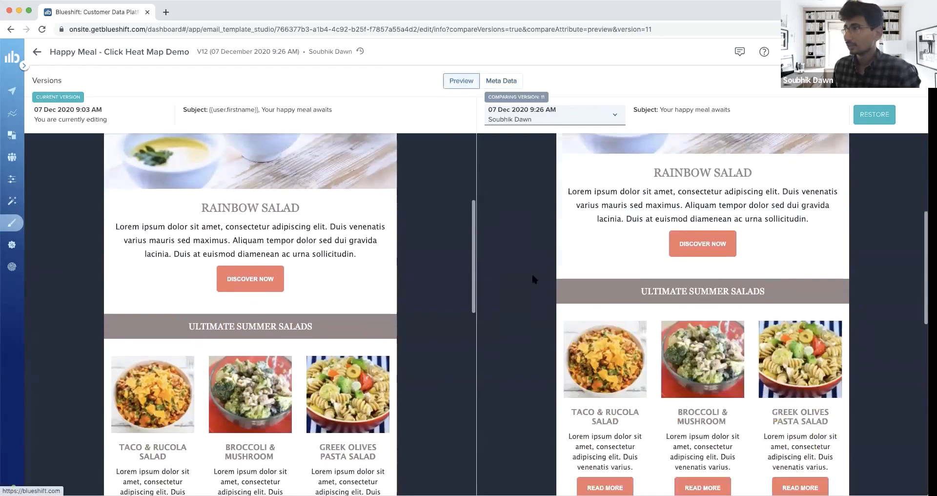
pyautogui.scroll(-2, 309, 261)
pyautogui.scroll(-6, 310, 261)
pyautogui.scroll(-7, 492, 256)
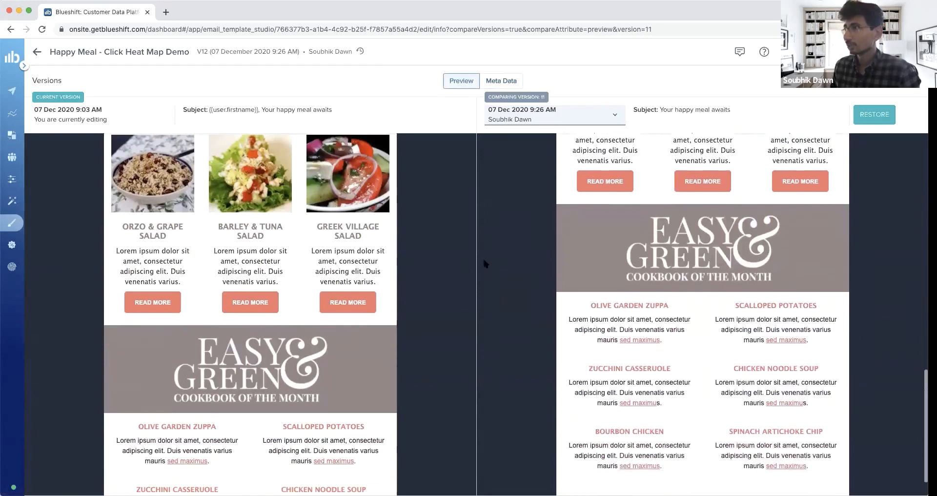
# Return to the metadata comparison and compare the current version with Version 2 from 04 December 2020.
pyautogui.click(494, 82)
pyautogui.click(561, 120)
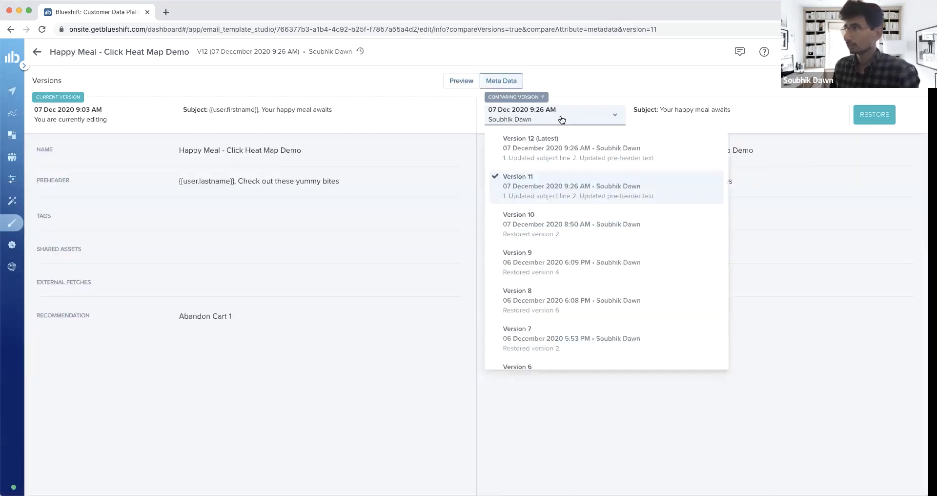
pyautogui.scroll(-5, 530, 319)
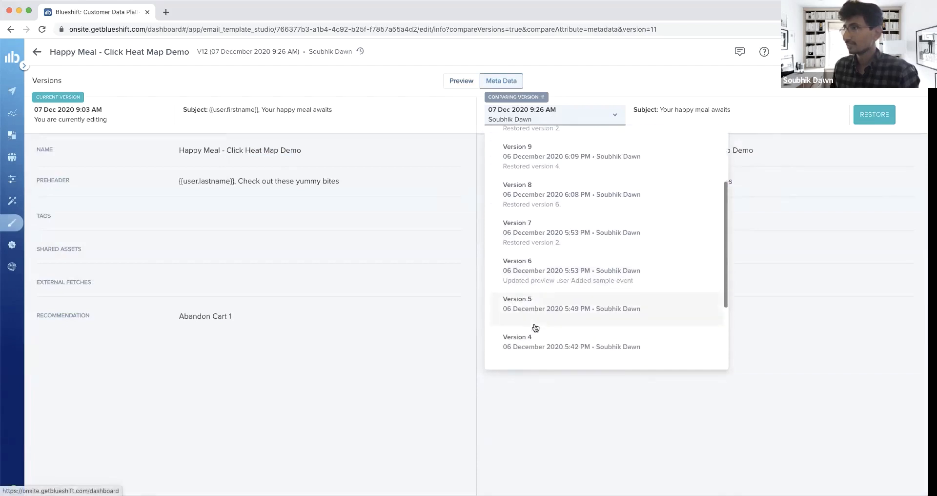
pyautogui.scroll(-4, 529, 316)
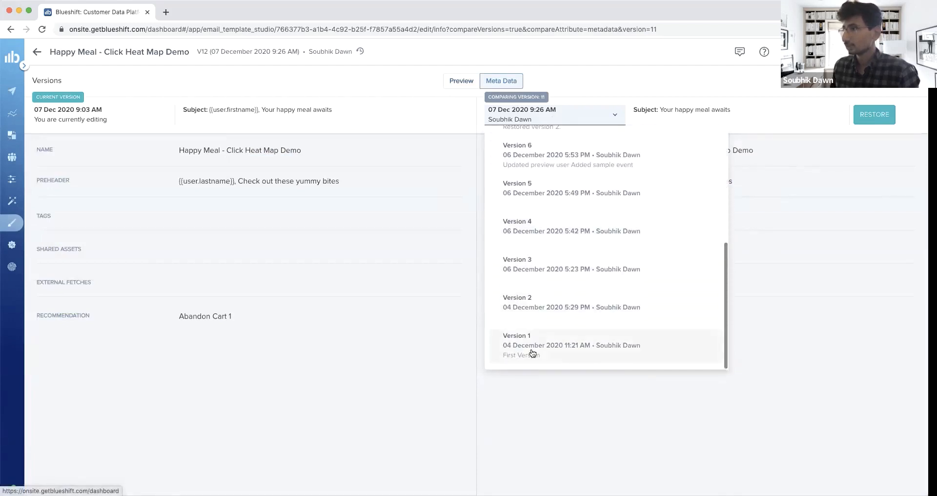
pyautogui.click(539, 307)
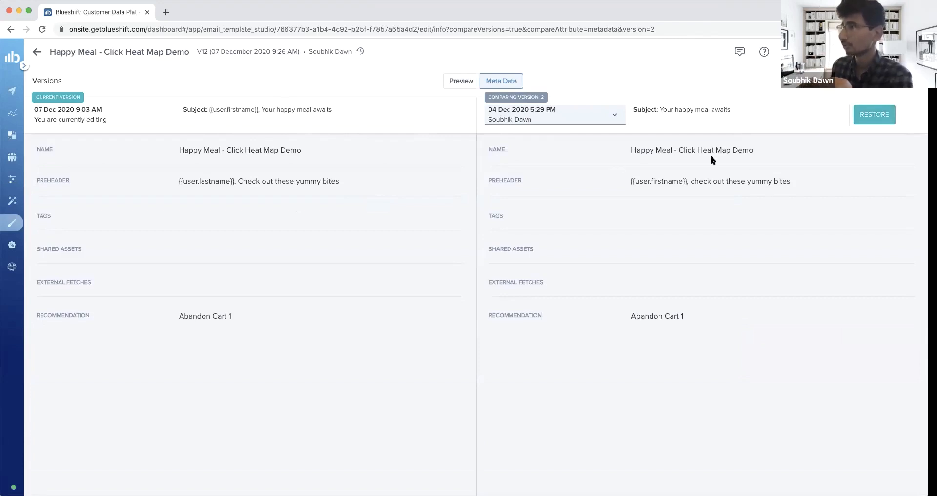
# Restore Version 2 as the current template, accepting the impact on the campaign that uses it.
pyautogui.click(874, 117)
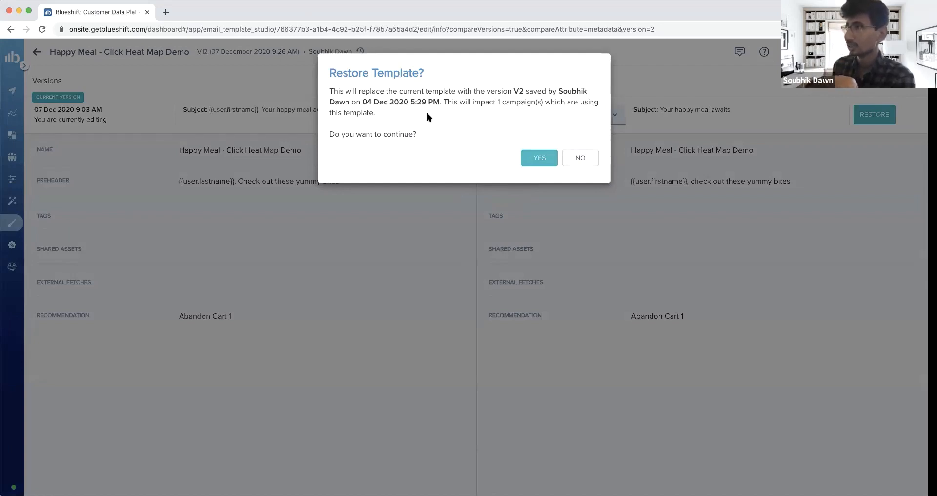
pyautogui.click(539, 157)
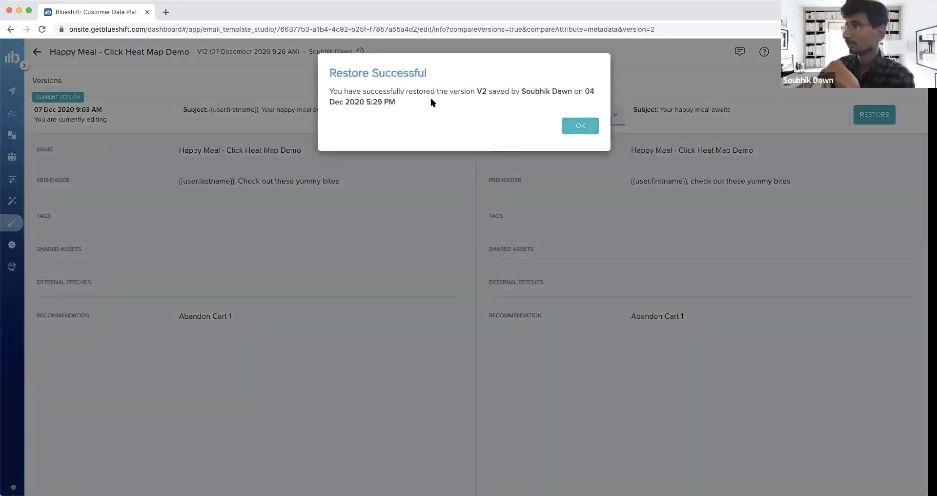
pyautogui.click(581, 126)
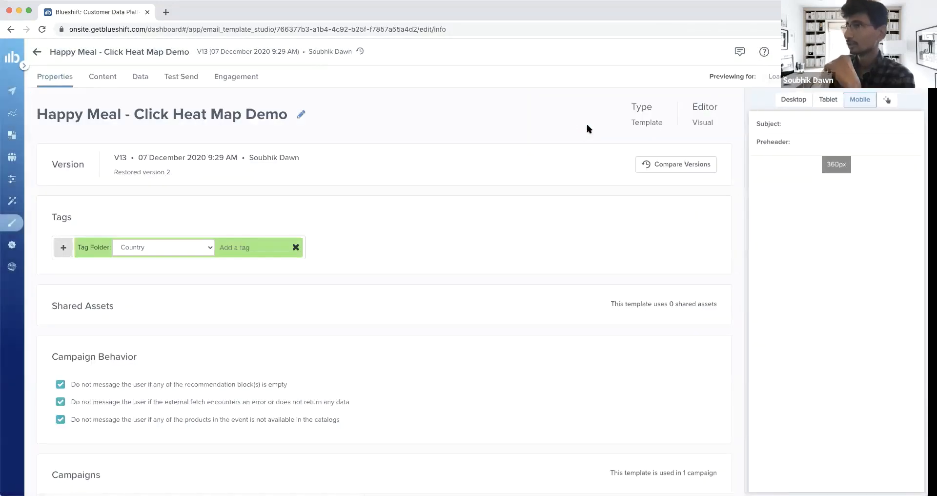
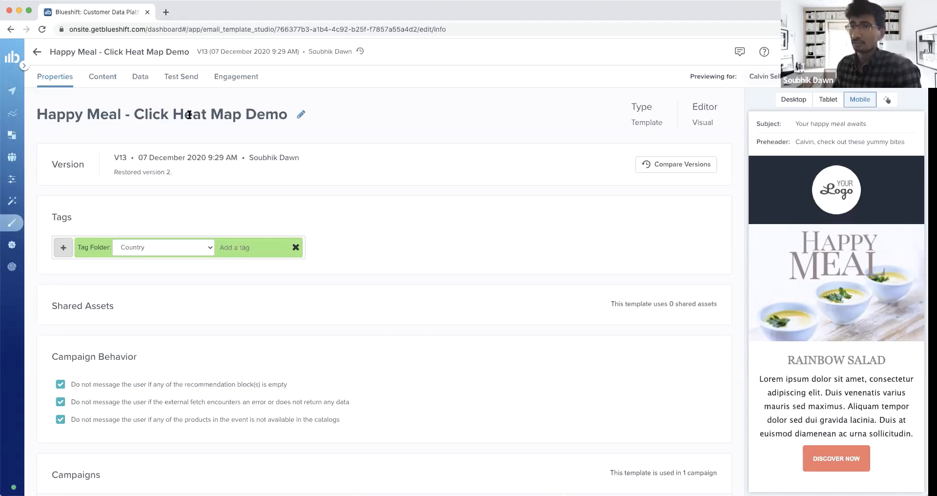
# Open the template's engagement statistics and examine the click heat map over the email at desktop width.
pyautogui.click(234, 82)
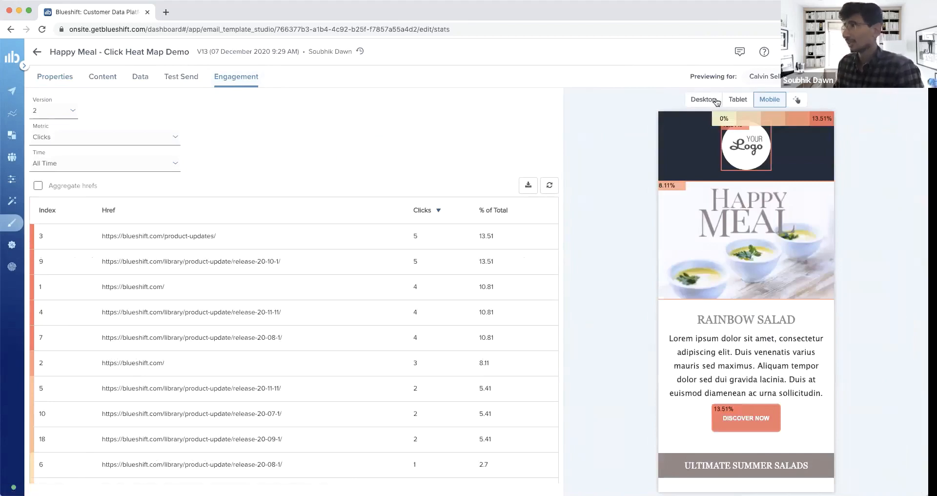
pyautogui.click(696, 102)
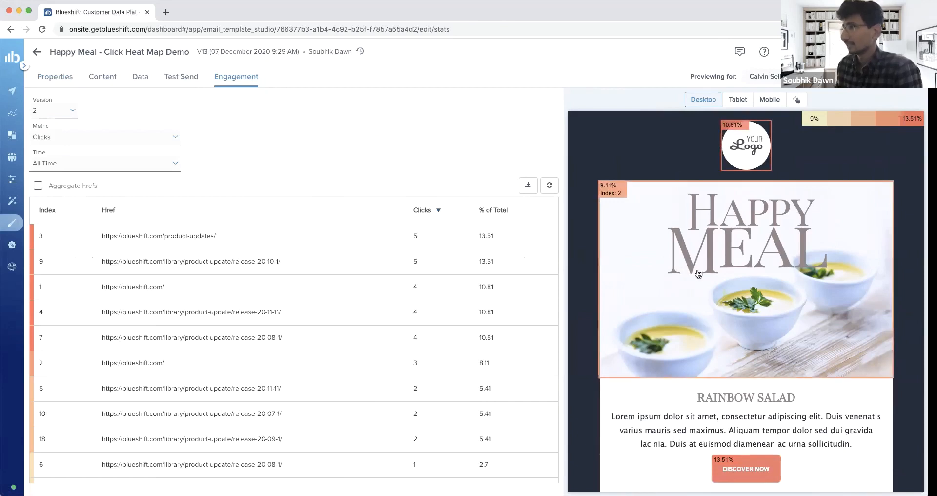
pyautogui.scroll(-2, 696, 274)
pyautogui.scroll(-6, 696, 277)
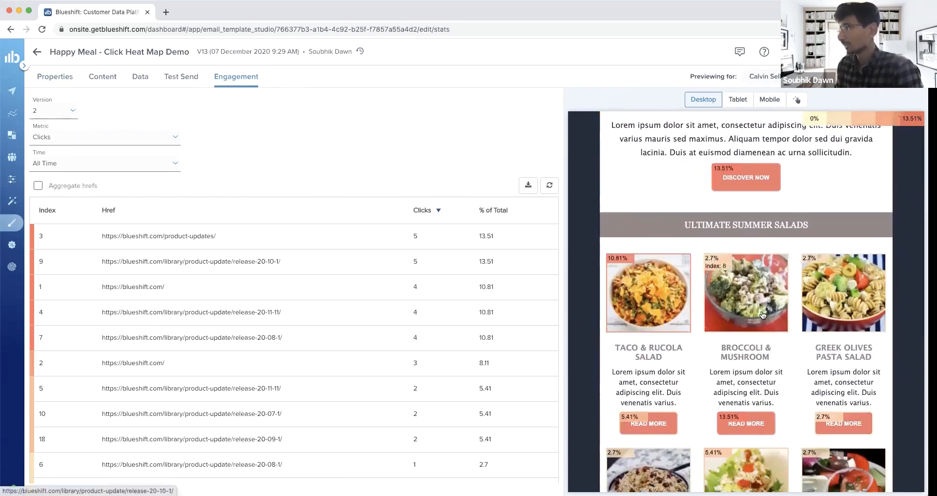
pyautogui.scroll(-3, 759, 293)
pyautogui.scroll(-4, 761, 288)
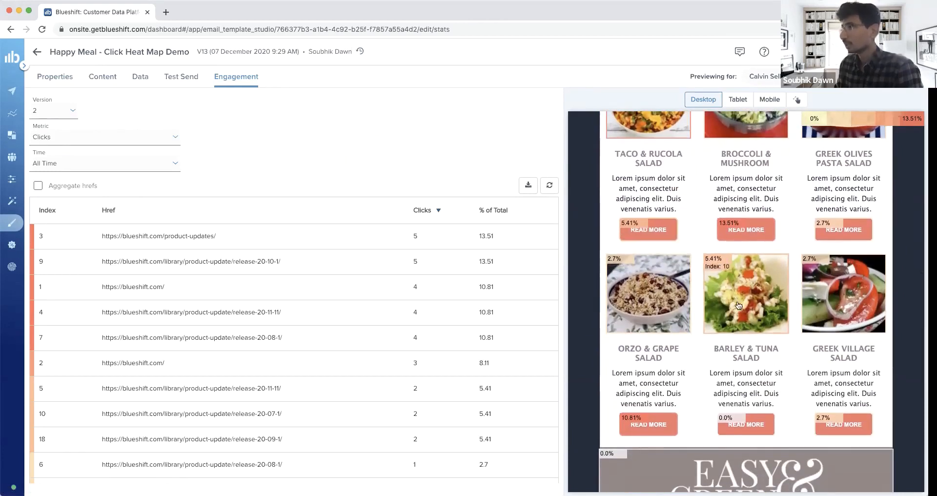
pyautogui.scroll(15, 740, 349)
pyautogui.scroll(2, 606, 267)
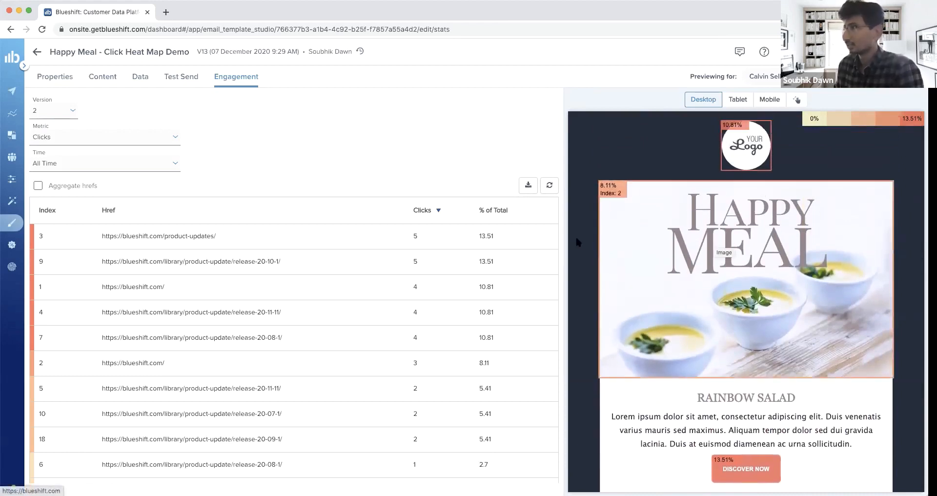
pyautogui.scroll(-2, 545, 236)
pyautogui.scroll(2, 549, 242)
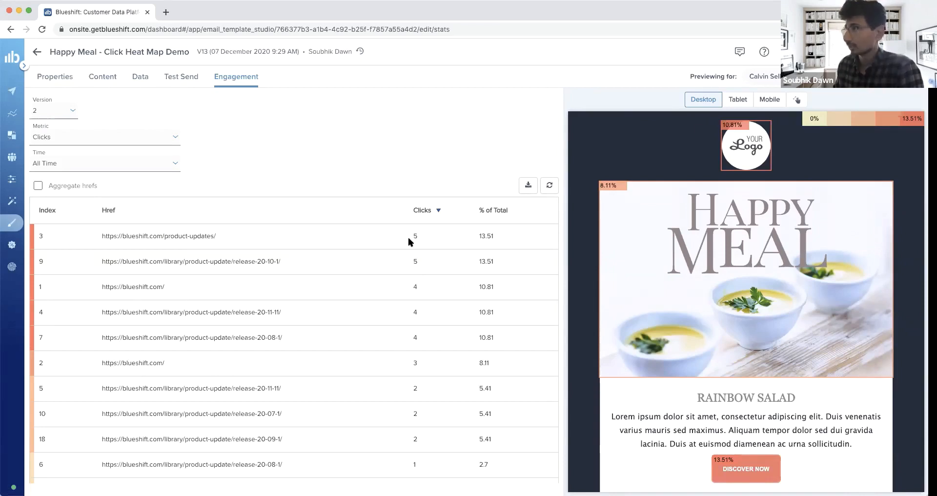
# Aggregate the click statistics by href to view the grouped links, and switch back to individual link indexes.
pyautogui.moveTo(741, 136)
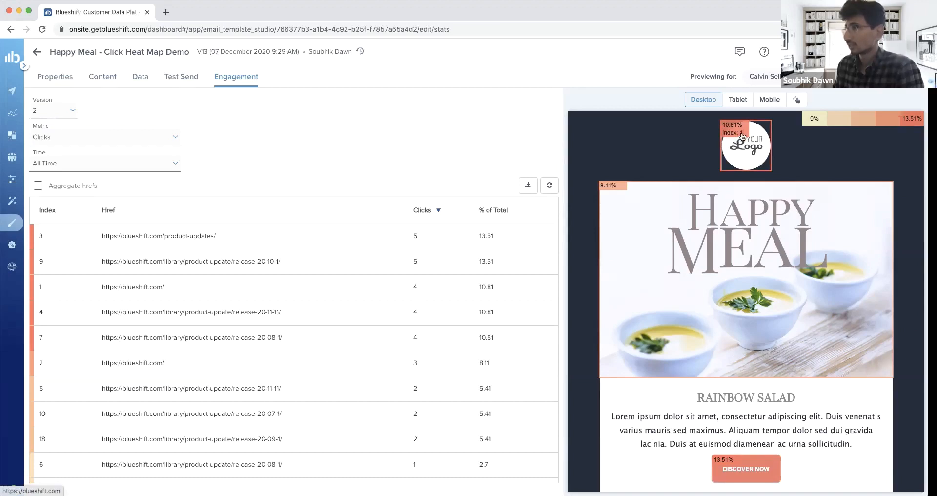
pyautogui.moveTo(614, 194)
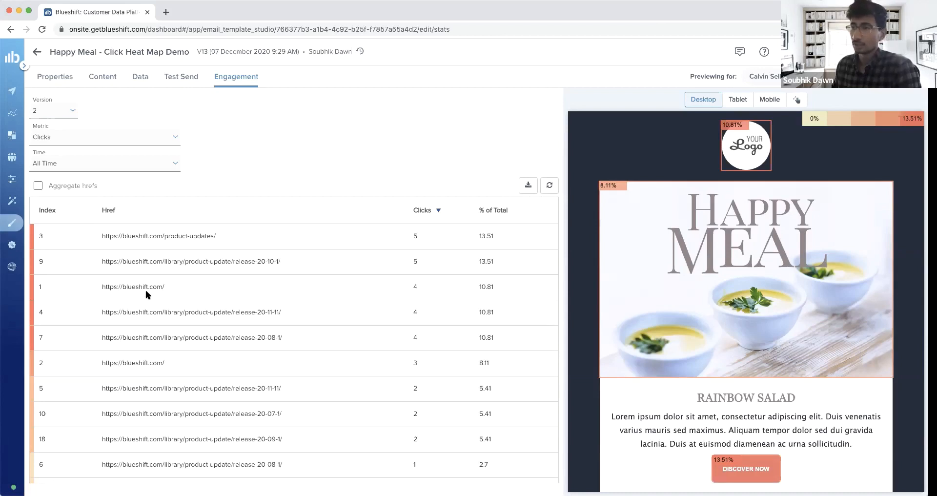
pyautogui.click(38, 188)
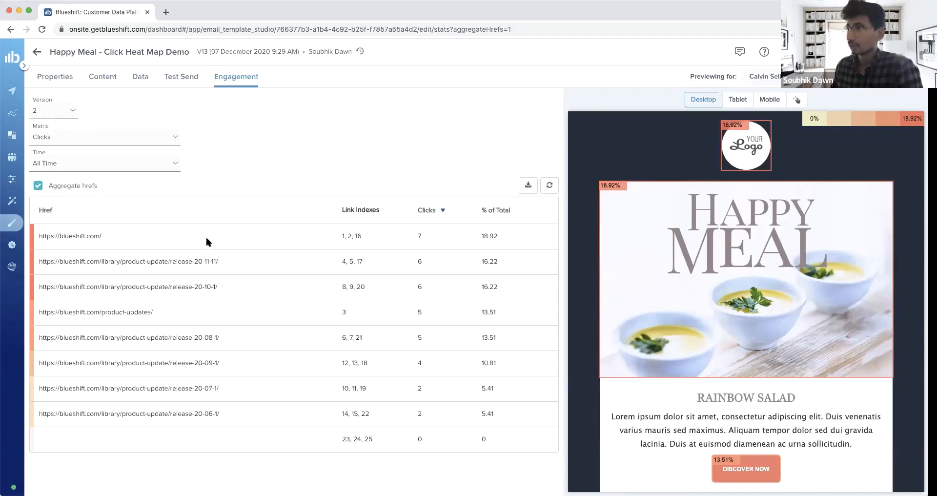
pyautogui.click(38, 186)
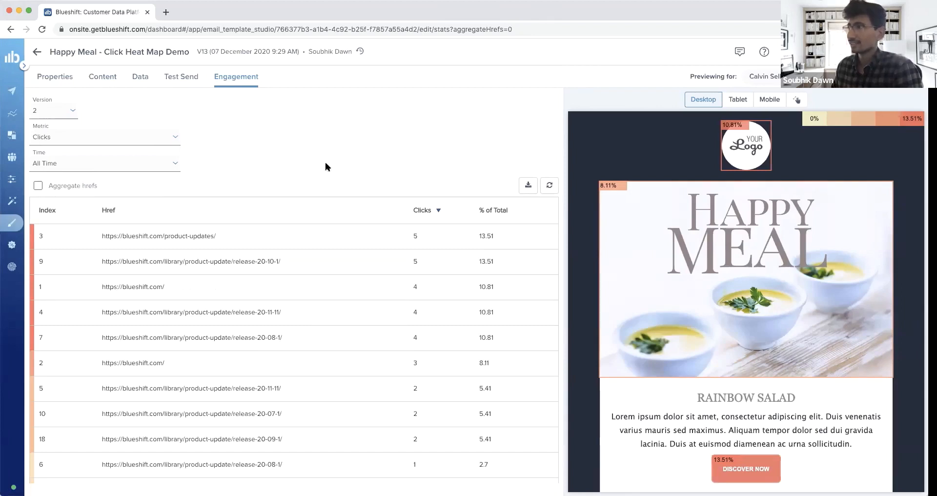
# Switch the engagement metric to Unique Clicks to view the heat map, and set it back to Clicks.
pyautogui.moveTo(640, 260)
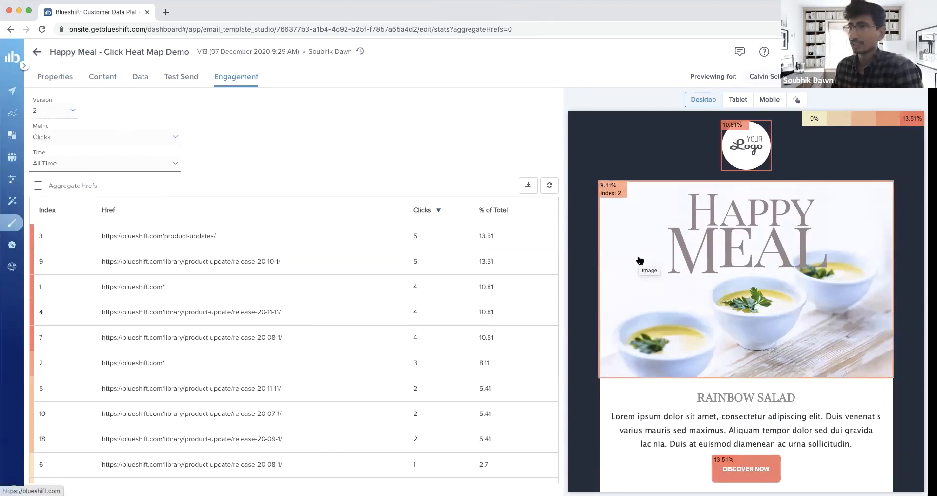
pyautogui.click(131, 138)
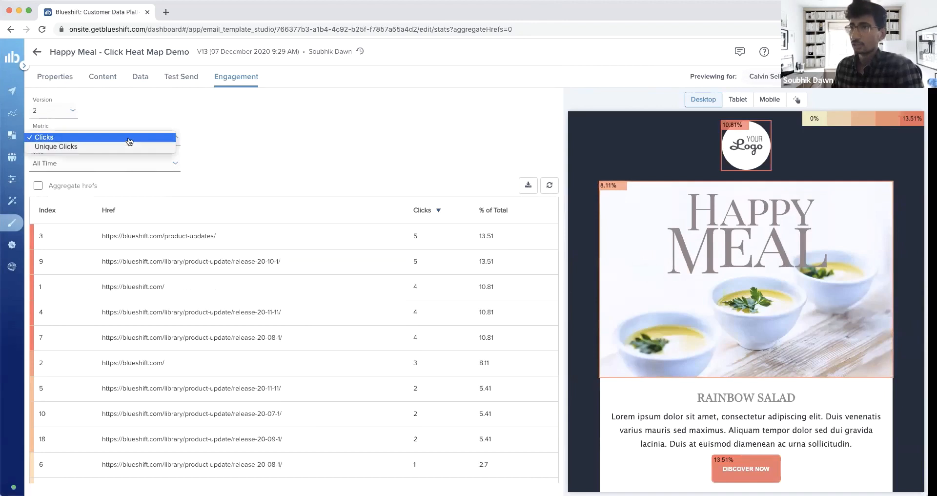
pyautogui.click(107, 147)
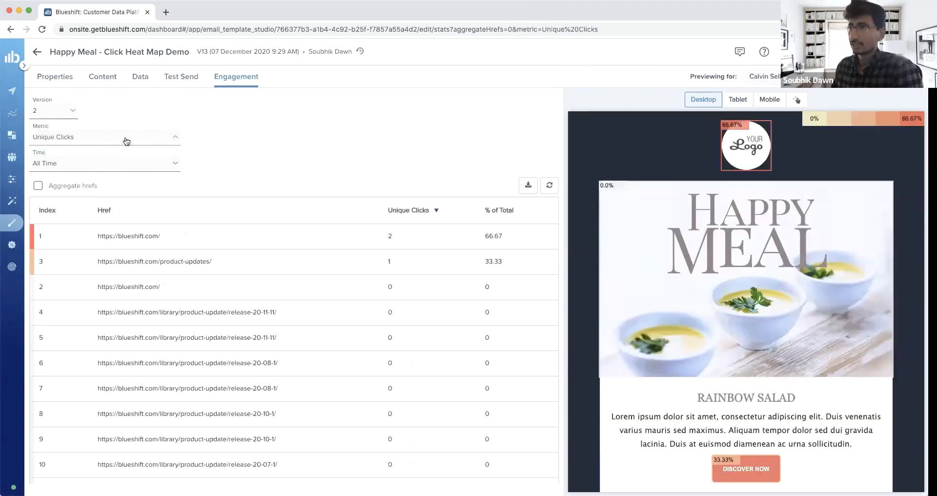
pyautogui.click(127, 141)
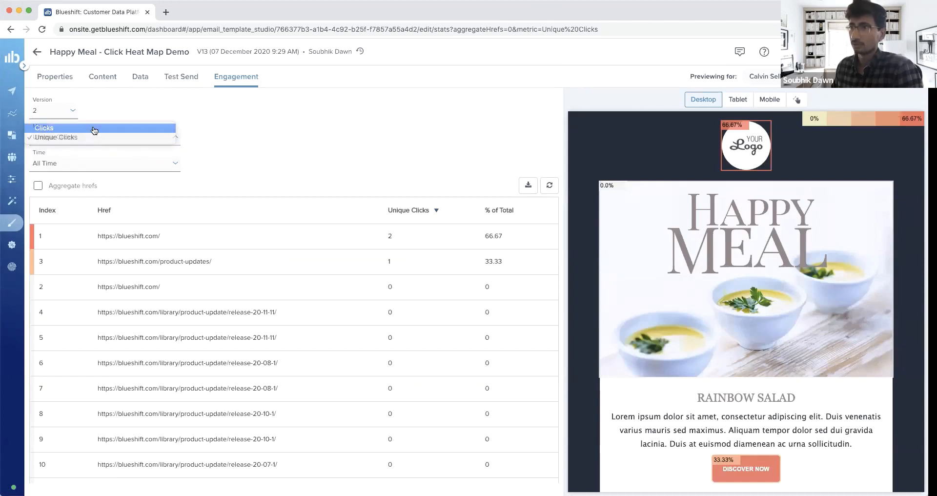
pyautogui.click(94, 127)
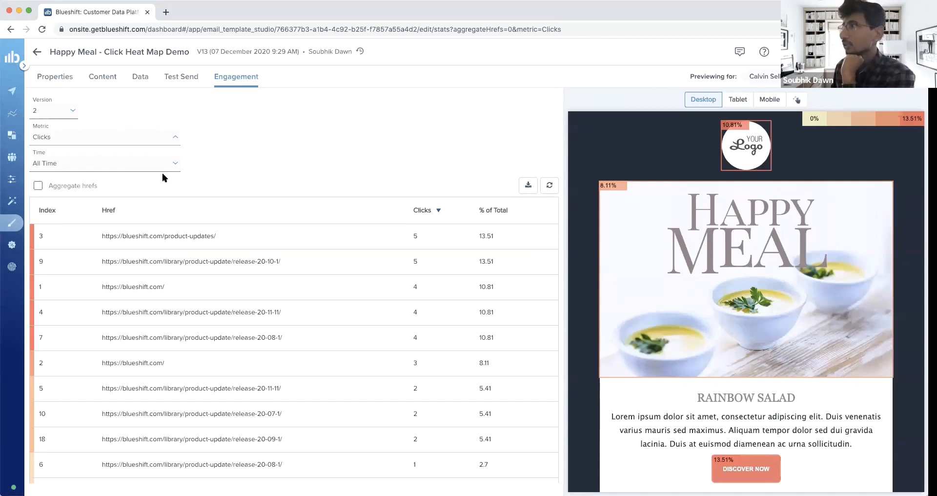
# Examine the click heat map down the email through the salad sections and compare its indexes with the link click table.
pyautogui.moveTo(756, 210)
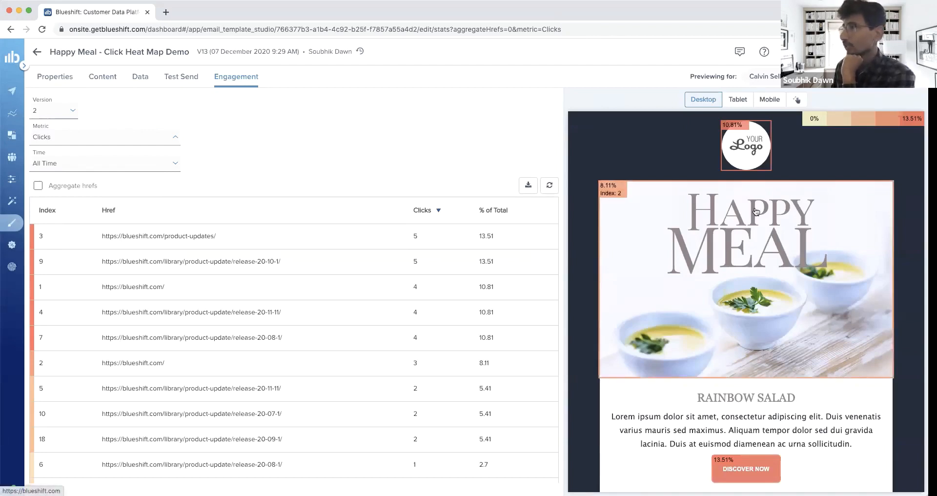
pyautogui.scroll(-1, 669, 254)
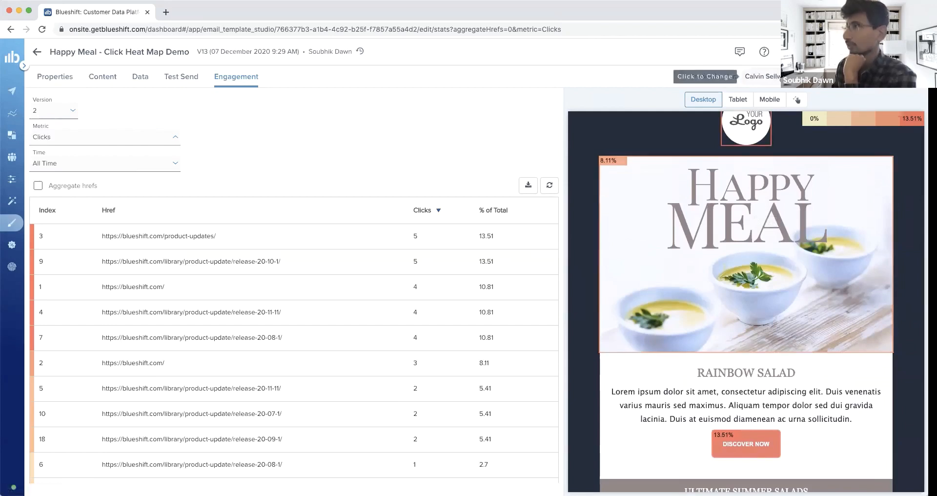
pyautogui.scroll(-3, 639, 239)
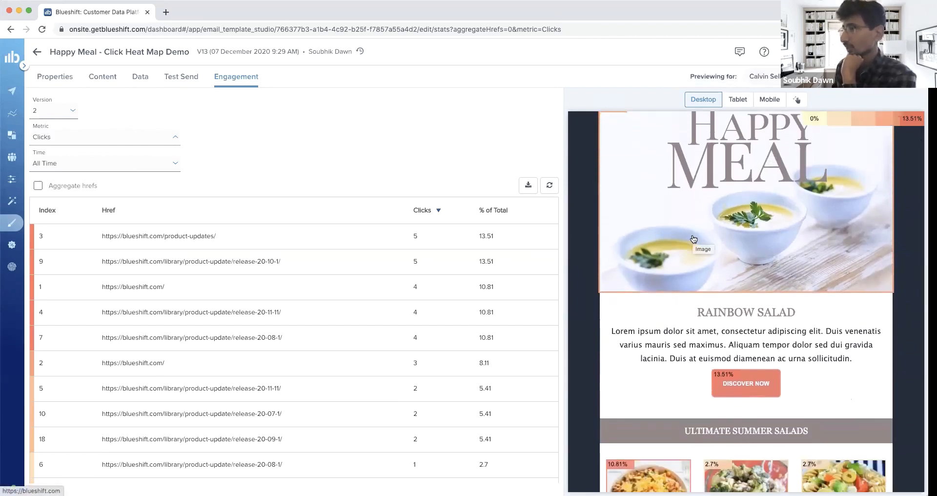
pyautogui.scroll(-2, 694, 238)
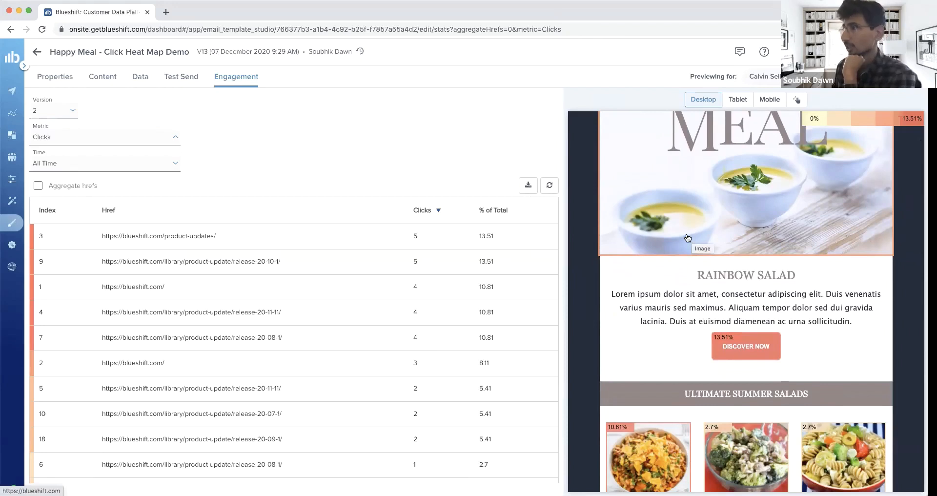
pyautogui.scroll(-3, 688, 238)
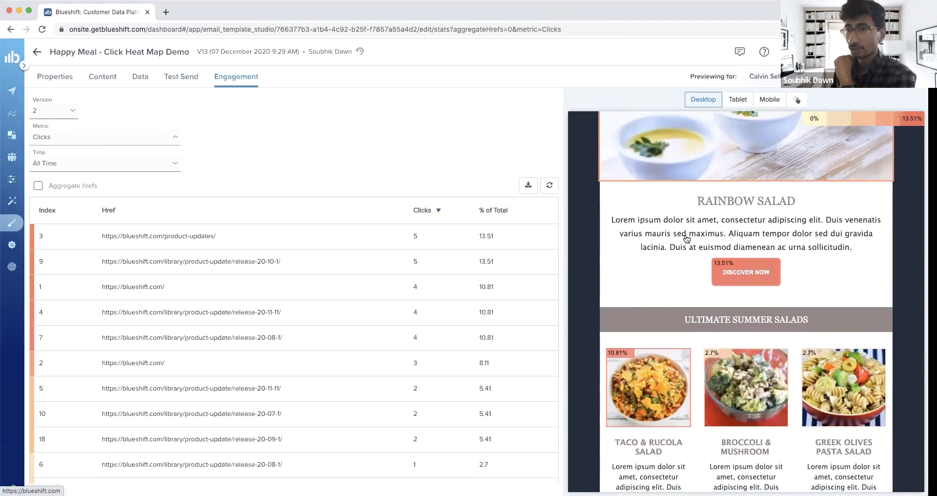
pyautogui.scroll(-5, 687, 239)
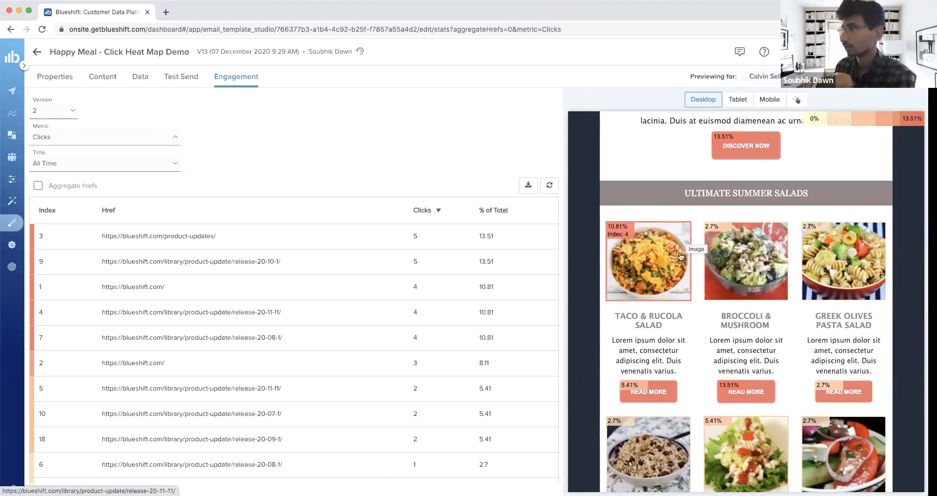
pyautogui.scroll(-3, 682, 254)
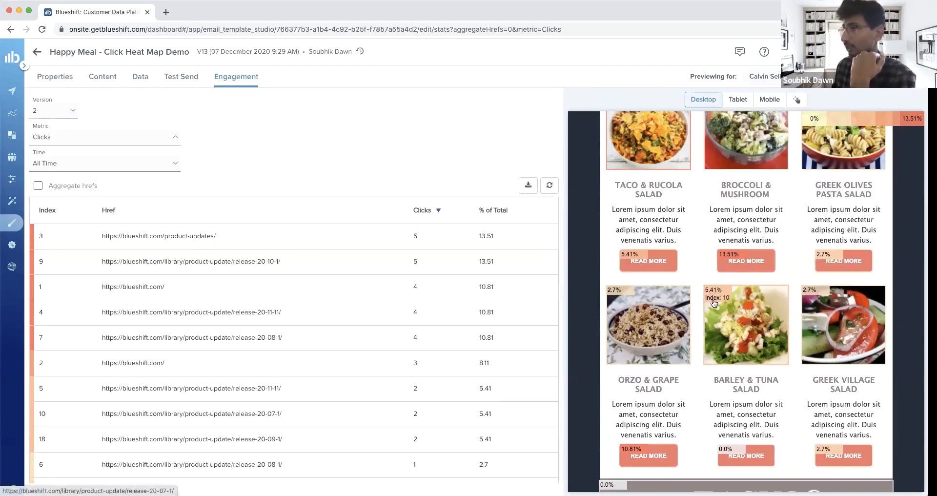
pyautogui.scroll(-1, 183, 377)
pyautogui.scroll(-5, 184, 378)
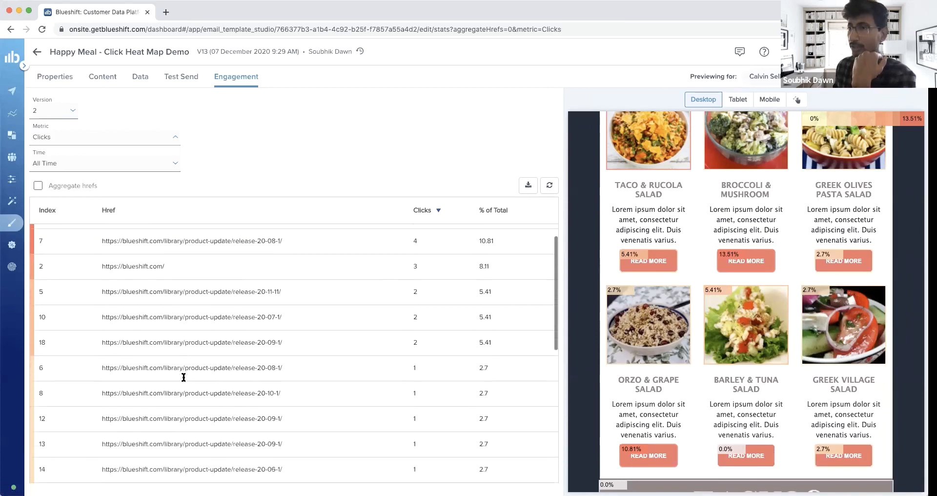
pyautogui.scroll(6, 183, 377)
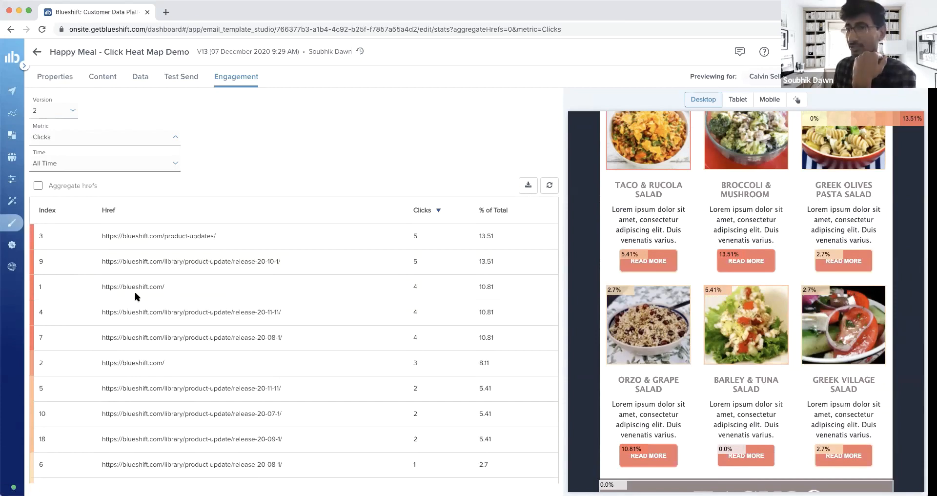
pyautogui.moveTo(726, 321)
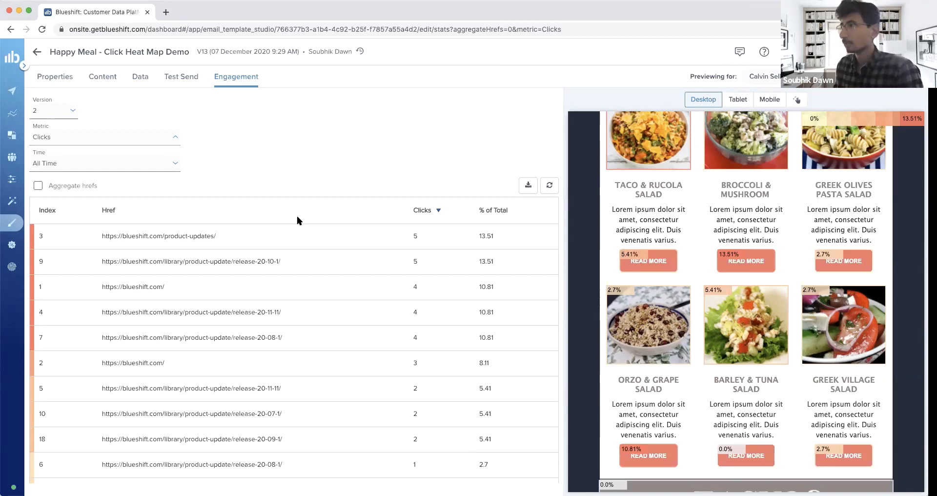
pyautogui.scroll(3, 599, 225)
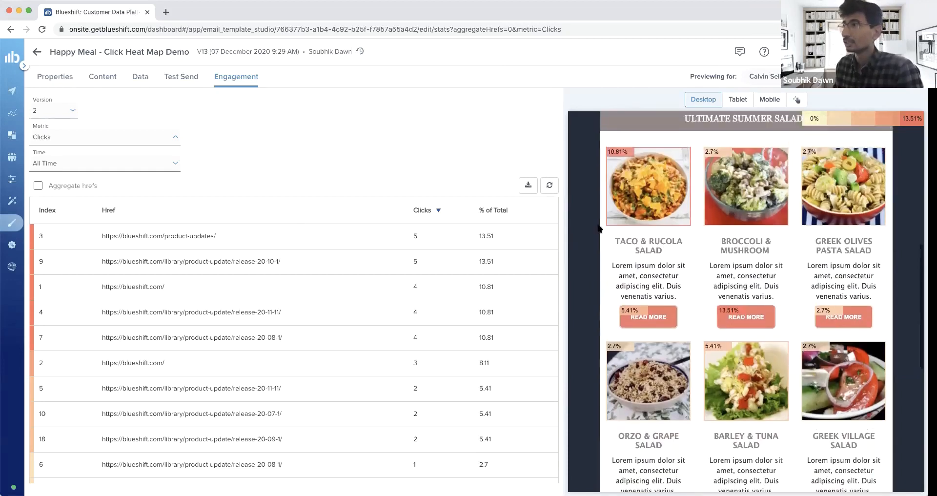
pyautogui.scroll(1, 598, 225)
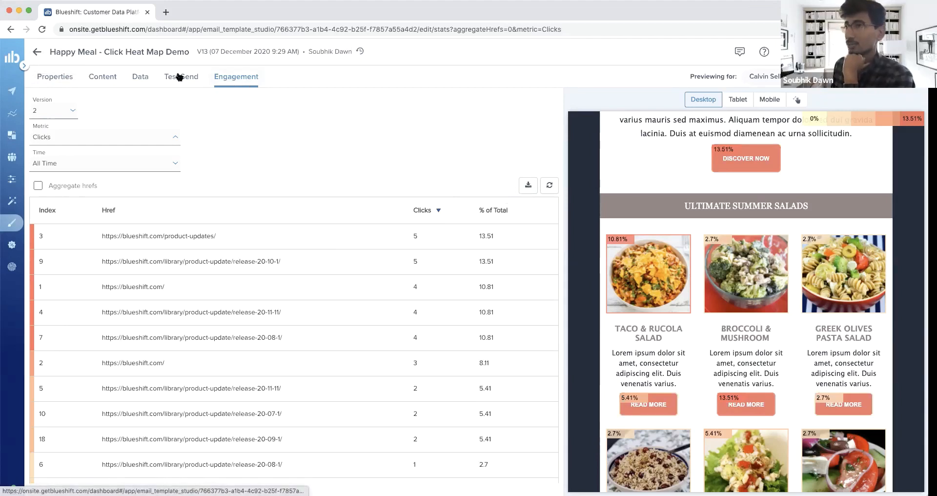
# Leave the template, open the shared asset "Subject Line - Click Heat Map", and view the available asset types.
pyautogui.click(37, 53)
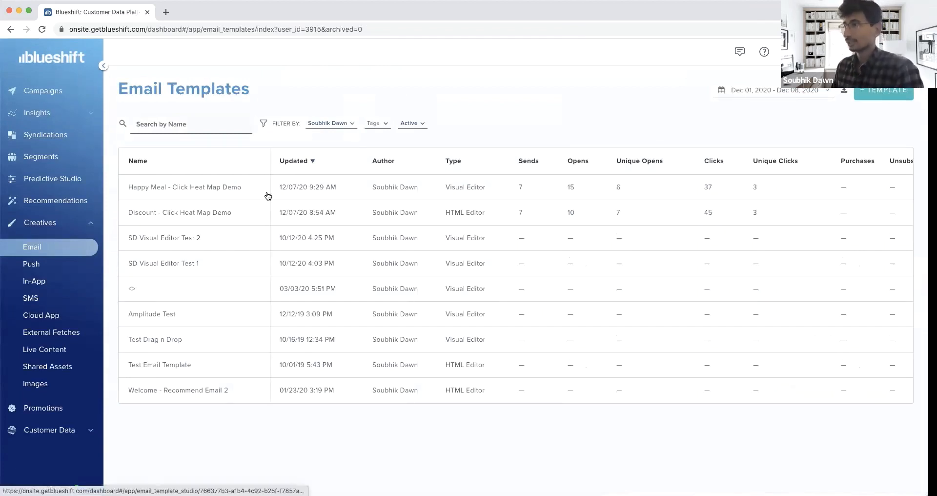
pyautogui.click(902, 190)
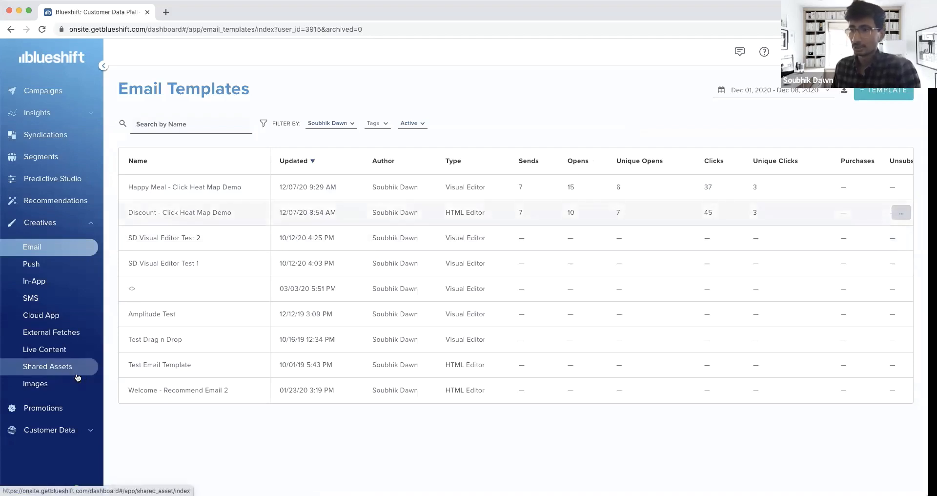
pyautogui.click(55, 370)
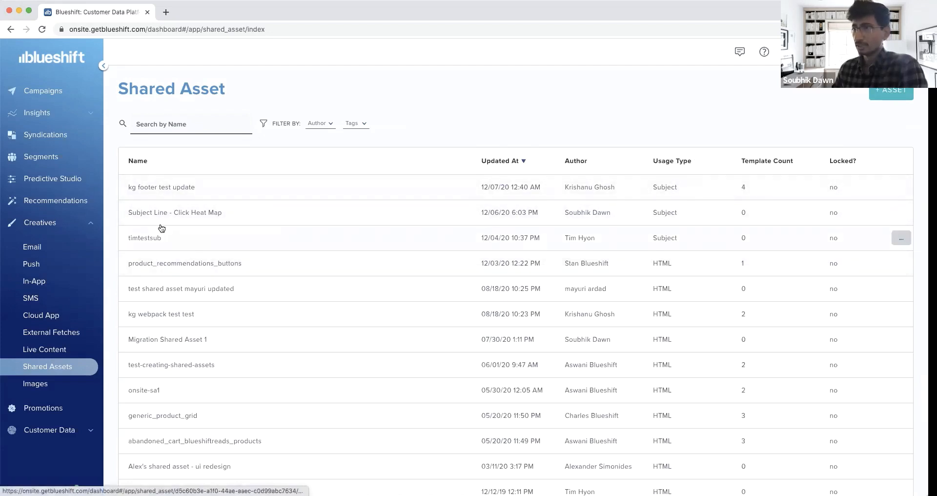
pyautogui.click(174, 216)
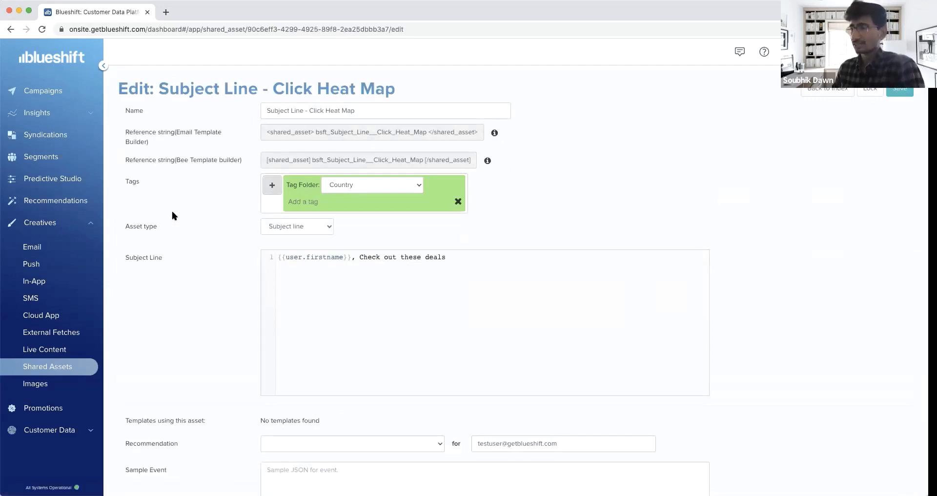
pyautogui.click(308, 228)
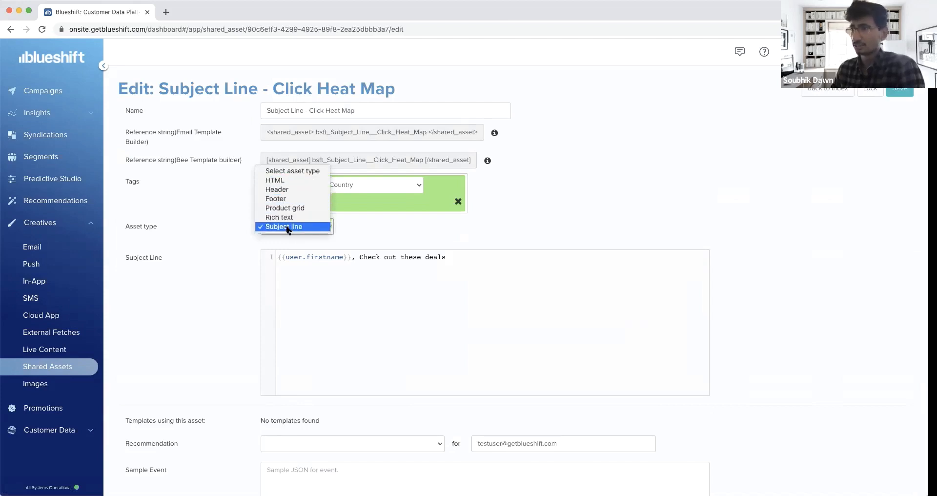
pyautogui.click(283, 248)
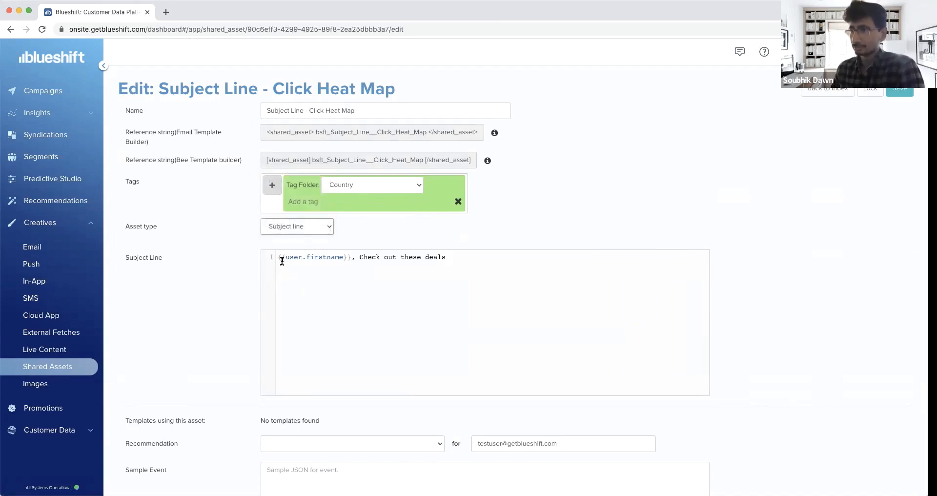
# Copy the shared asset's reference string for the Bee Template builder.
pyautogui.click(465, 258)
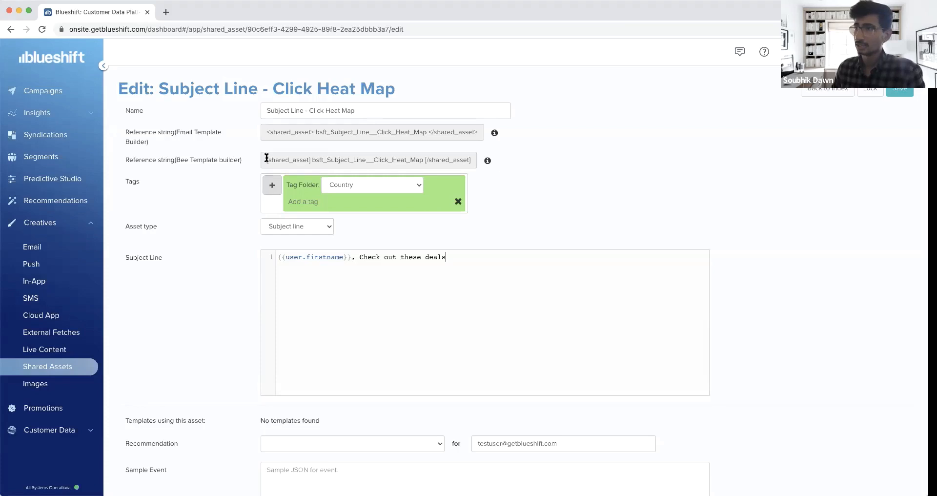
pyautogui.moveTo(272, 159); pyautogui.dragTo(474, 161)
pyautogui.press('super+c')
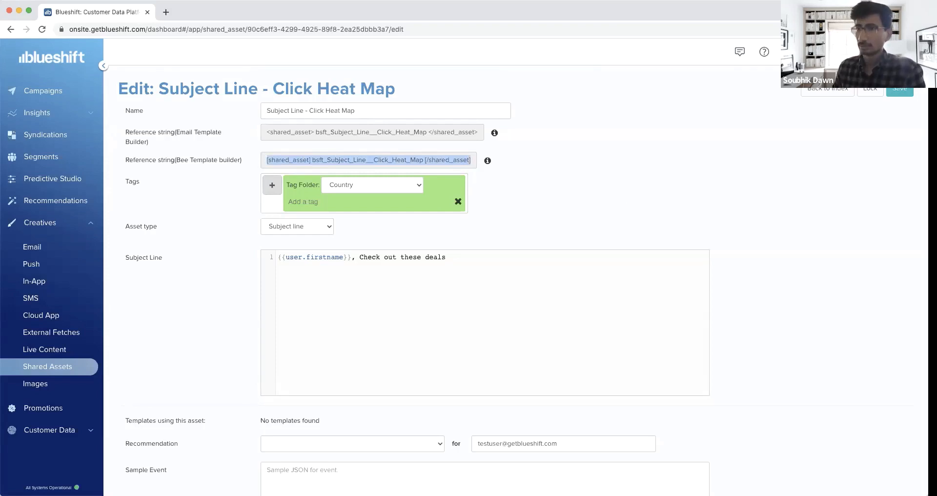
# Replace the subject of the Happy Meal - Click Heat Map Demo template with "[shared_asset] bsft_Subject_Line__Click_Heat_Map [/shared_asset]".
pyautogui.click(31, 246)
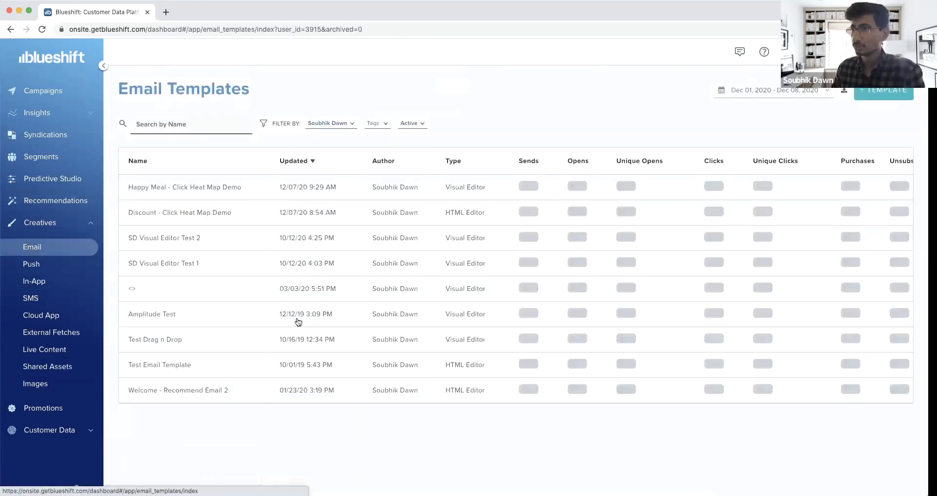
pyautogui.click(198, 191)
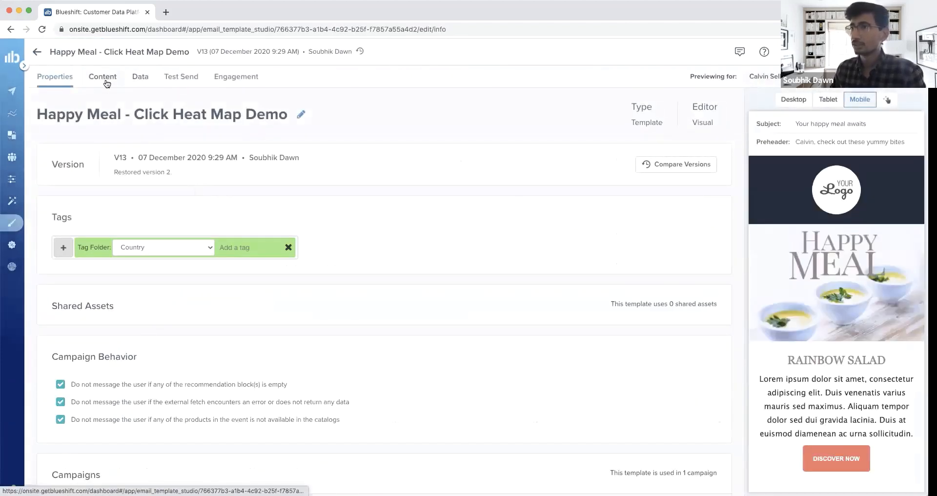
pyautogui.click(107, 84)
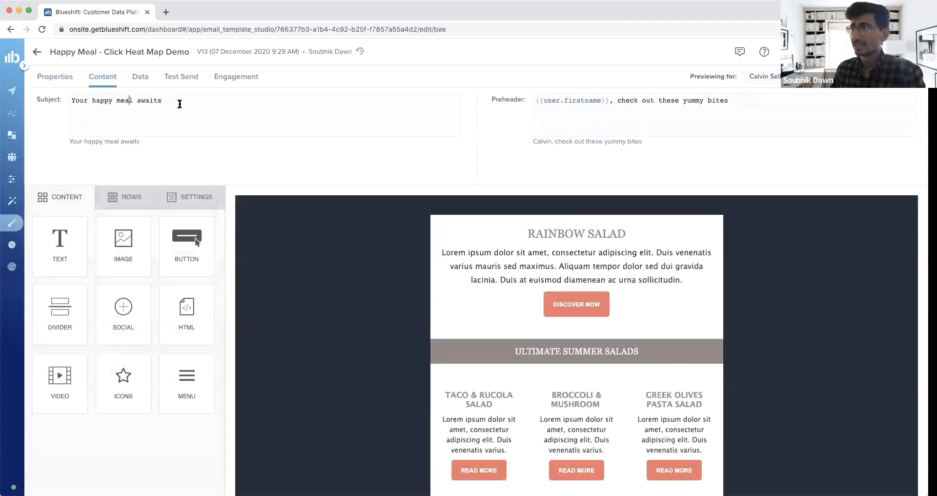
pyautogui.moveTo(180, 103); pyautogui.dragTo(59, 100)
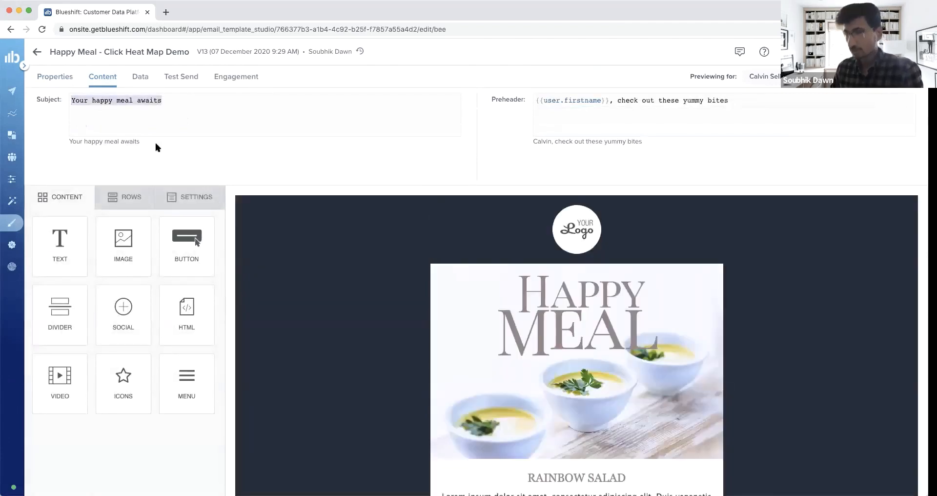
pyautogui.press('super+v')
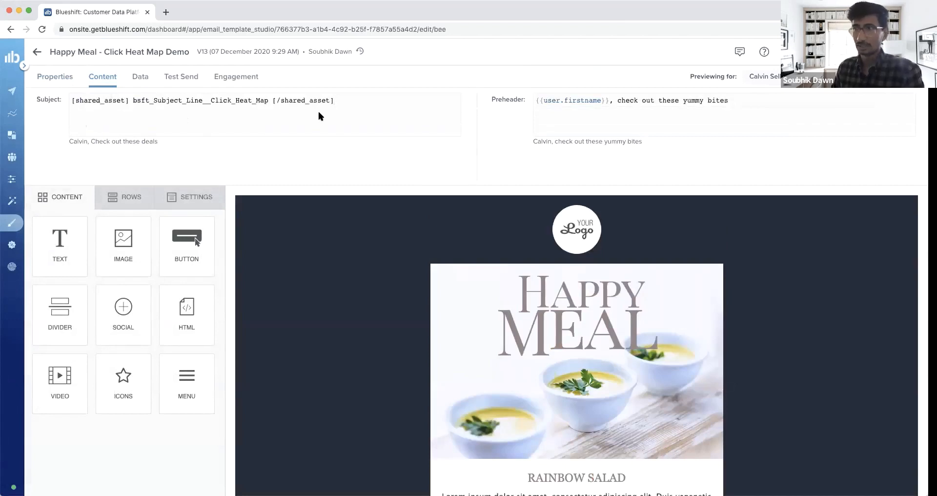
# Preview the personalized subject line at desktop width with the data object hidden, and leave the template, discarding the unsaved changes.
pyautogui.click(141, 83)
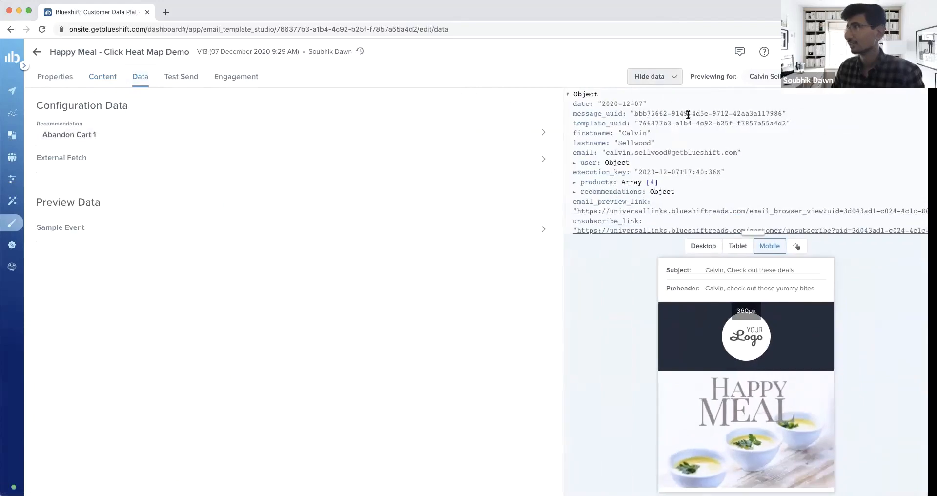
pyautogui.click(654, 80)
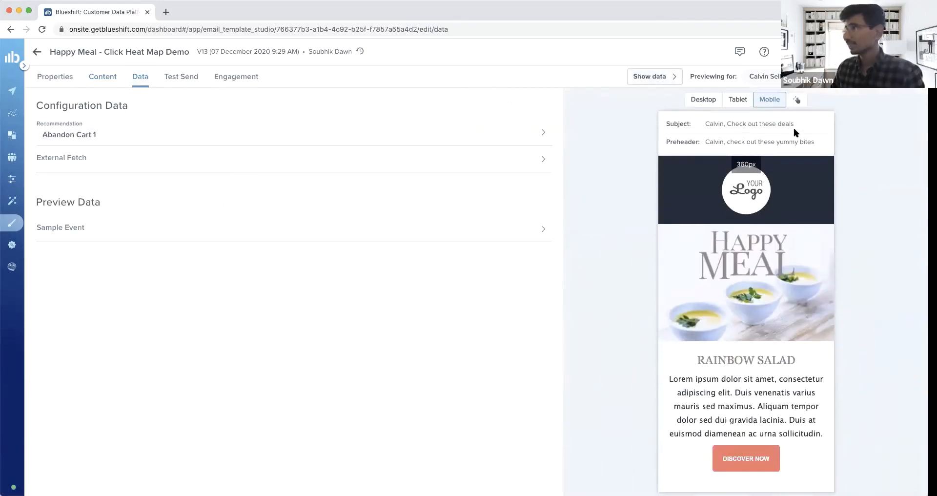
pyautogui.click(693, 99)
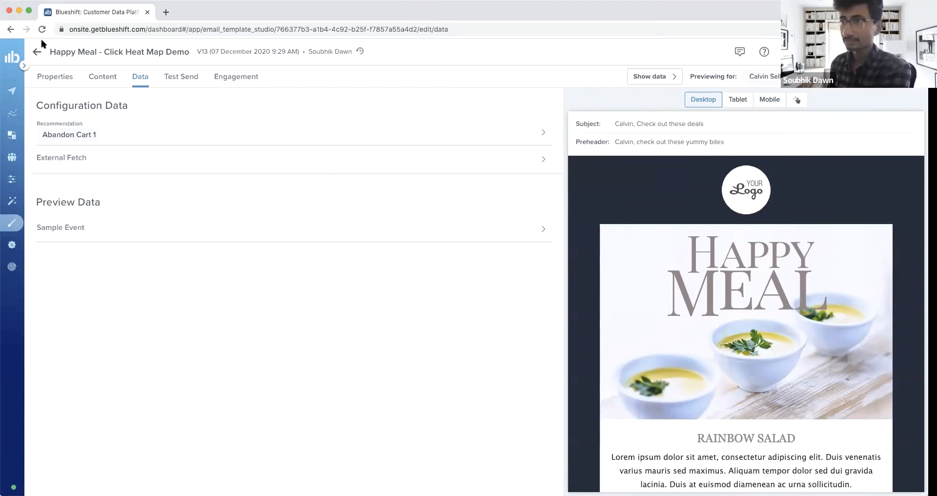
pyautogui.click(37, 53)
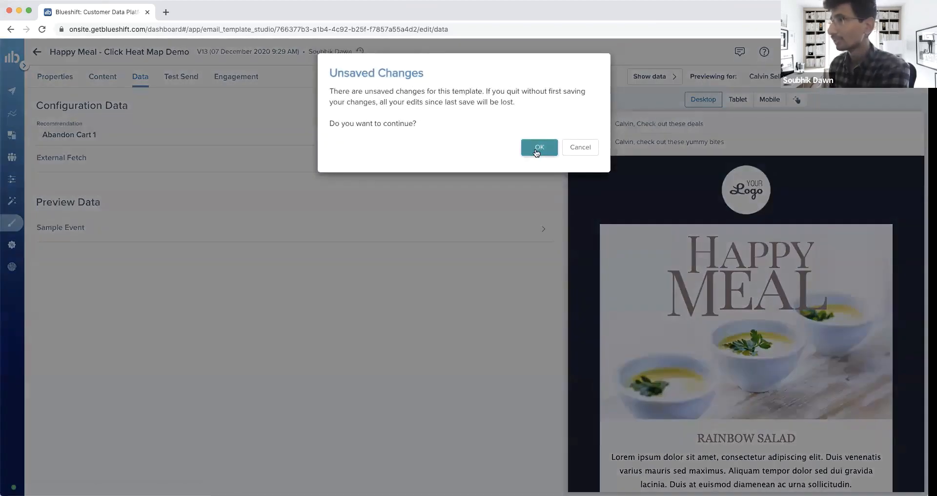
pyautogui.click(537, 152)
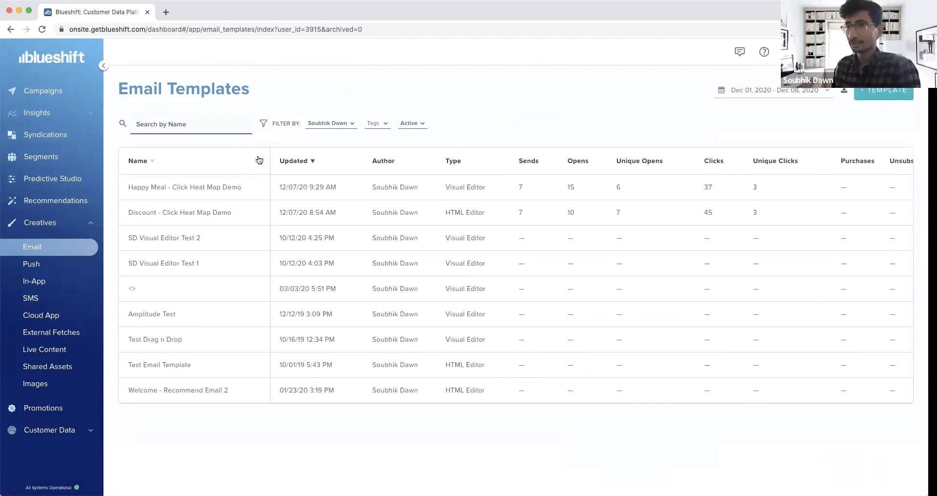
# Open the Discount - Click Heat Map Demo template and review its properties, including version notes, campaign behavior and campaigns using it.
pyautogui.click(189, 215)
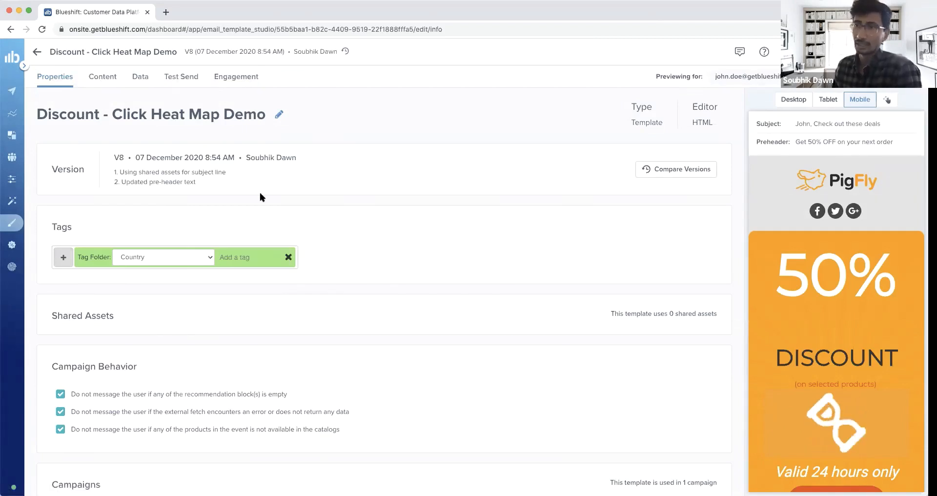
pyautogui.scroll(-3, 144, 370)
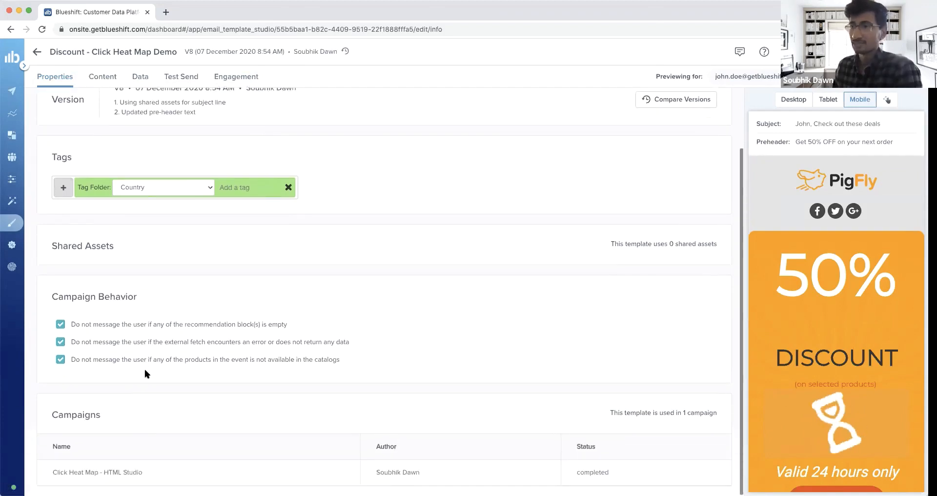
pyautogui.scroll(3, 145, 371)
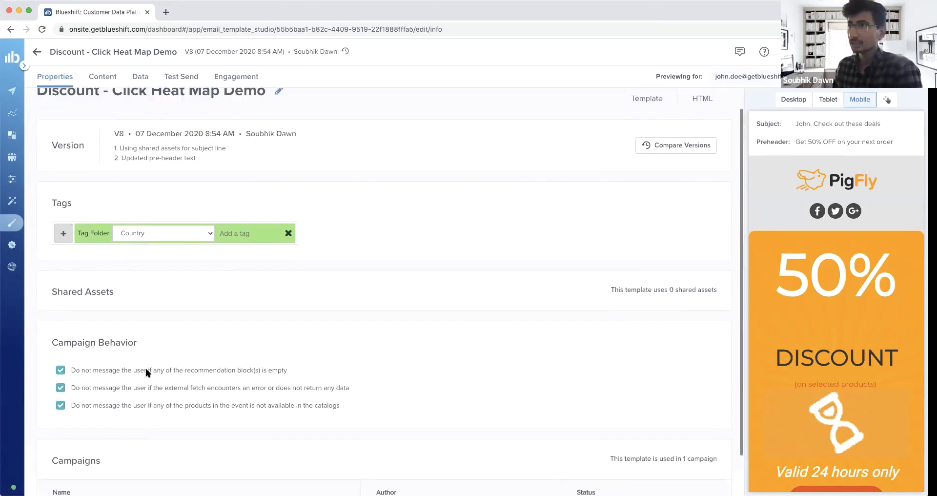
# View the template's HTML and plain text content, and switch the HTML preview to a custom width of 730 px.
pyautogui.click(107, 79)
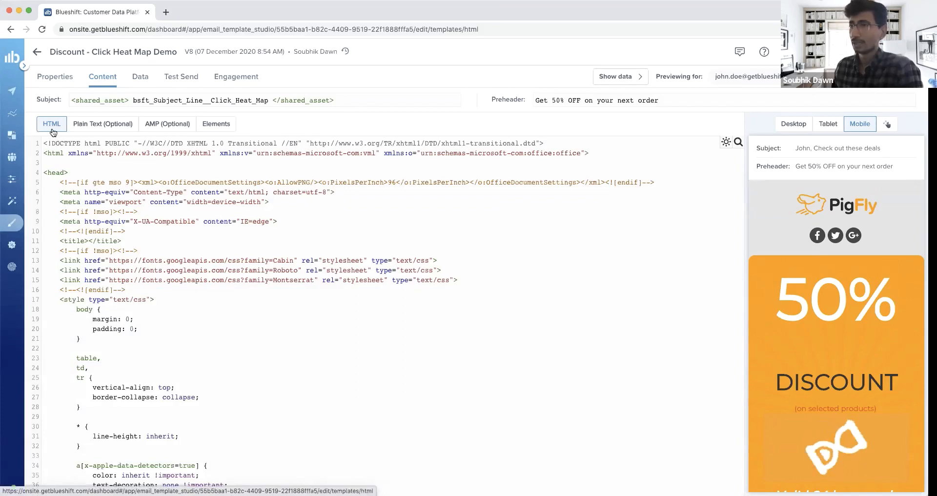
pyautogui.click(91, 129)
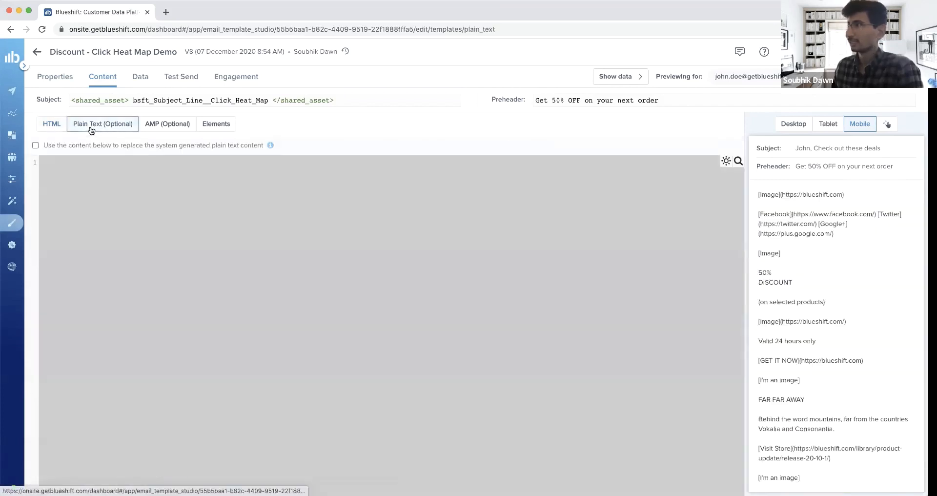
pyautogui.click(49, 128)
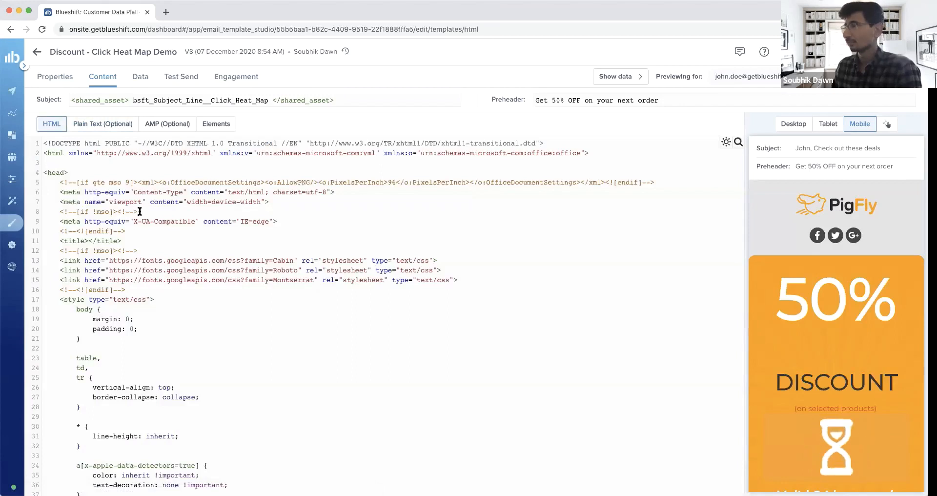
pyautogui.click(887, 126)
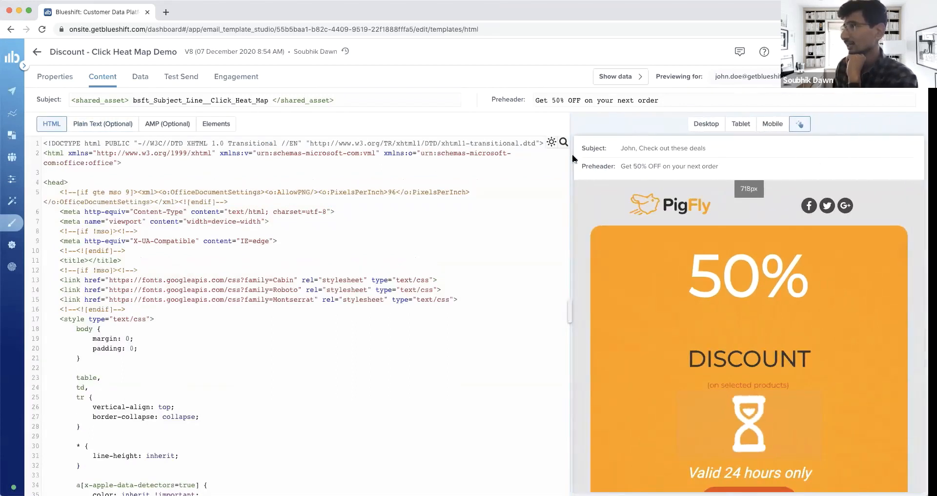
pyautogui.moveTo(567, 314)
pyautogui.mouseDown()
pyautogui.moveTo(613, 305)
pyautogui.moveTo(536, 314)
pyautogui.moveTo(564, 312)
pyautogui.mouseUp()
# View the template's data configuration and test send sections, and open its engagement click report.
pyautogui.click(141, 78)
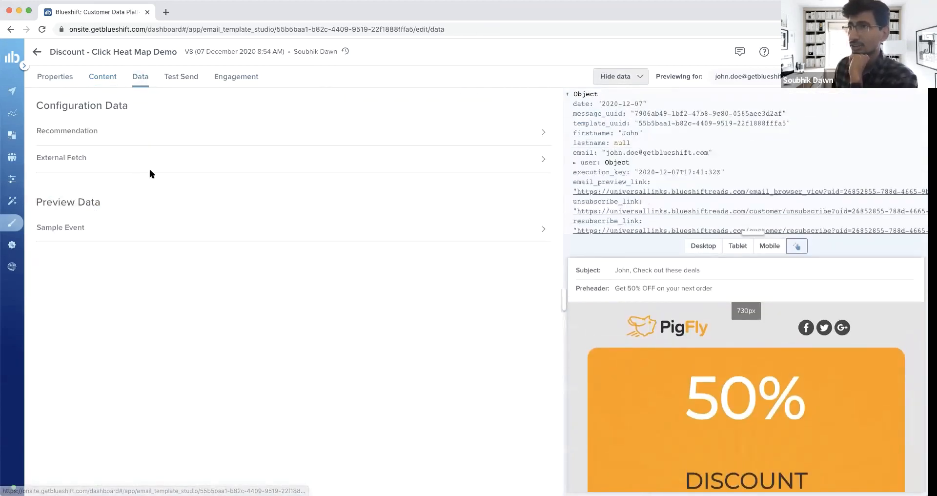
pyautogui.click(181, 78)
pyautogui.click(245, 77)
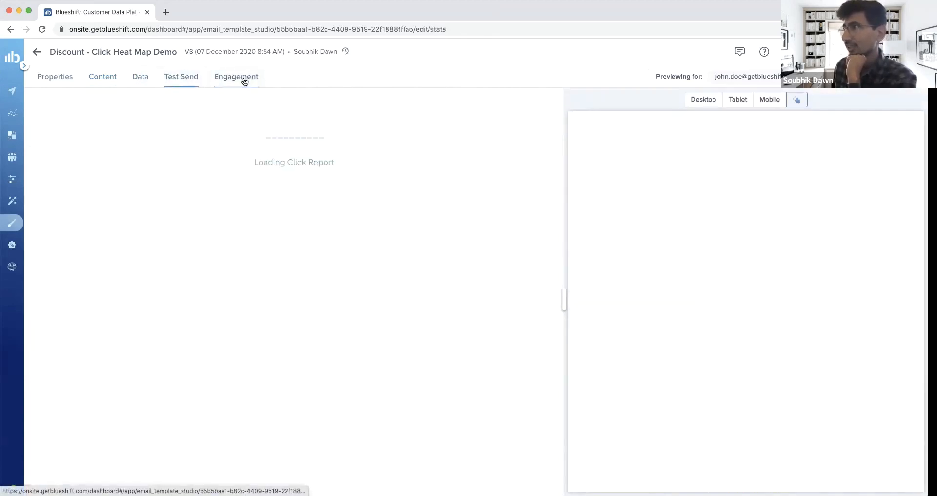